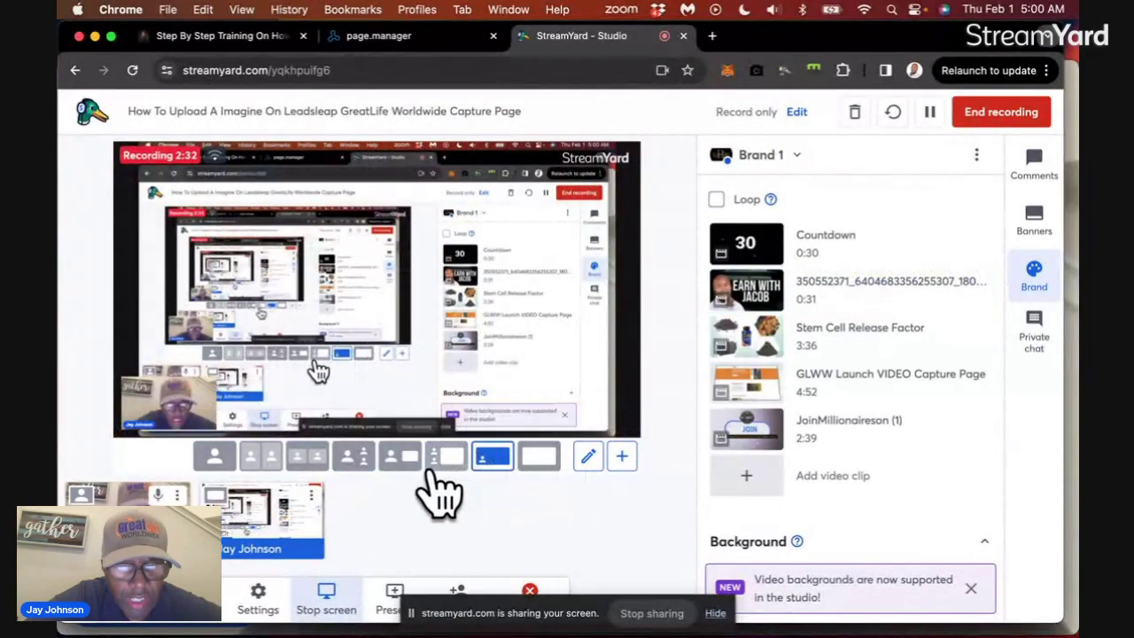
- Set the StreamYard studio layout to a small camera view beside the large shared screen
{"action": "left_click", "coordinate": [406, 456]}
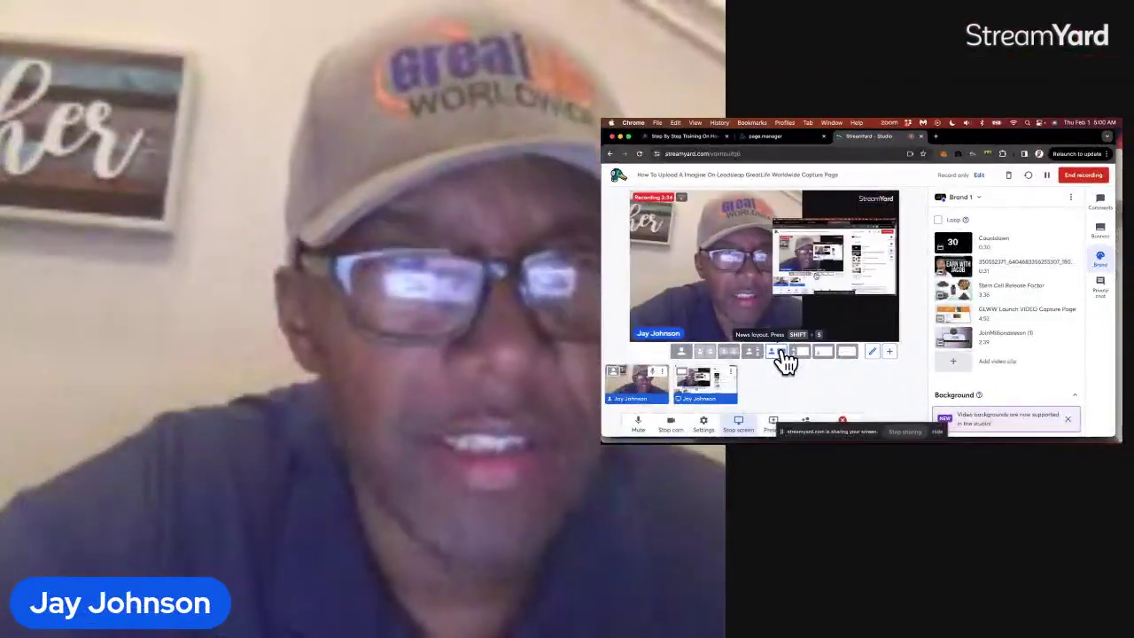
{"action": "left_click", "coordinate": [846, 353]}
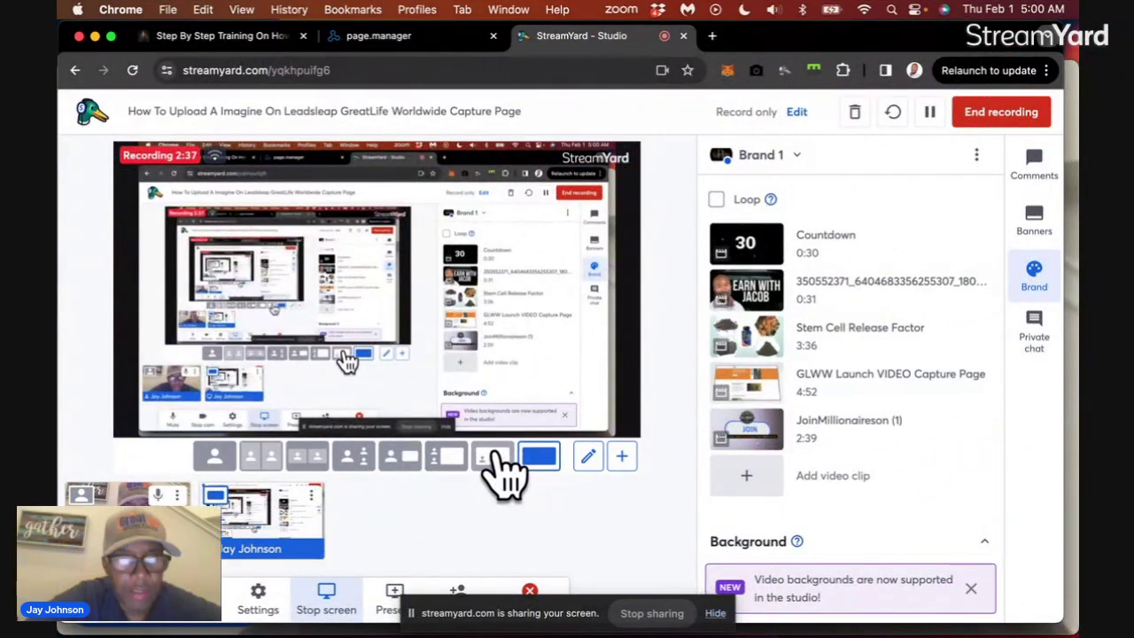
{"action": "left_click", "coordinate": [498, 464]}
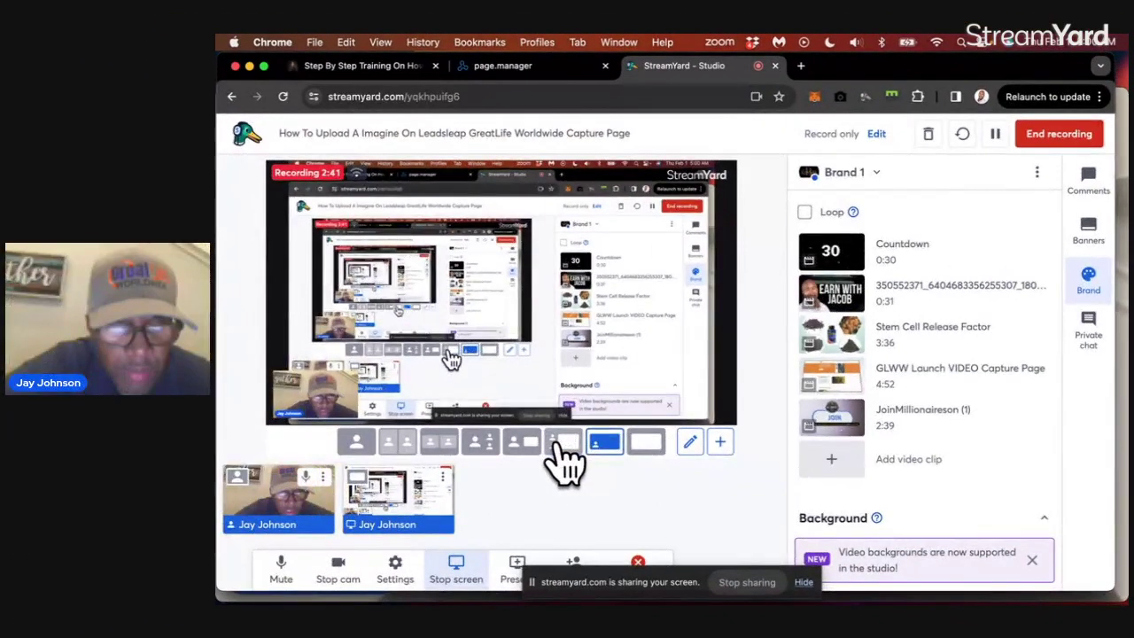
{"action": "left_click", "coordinate": [560, 443]}
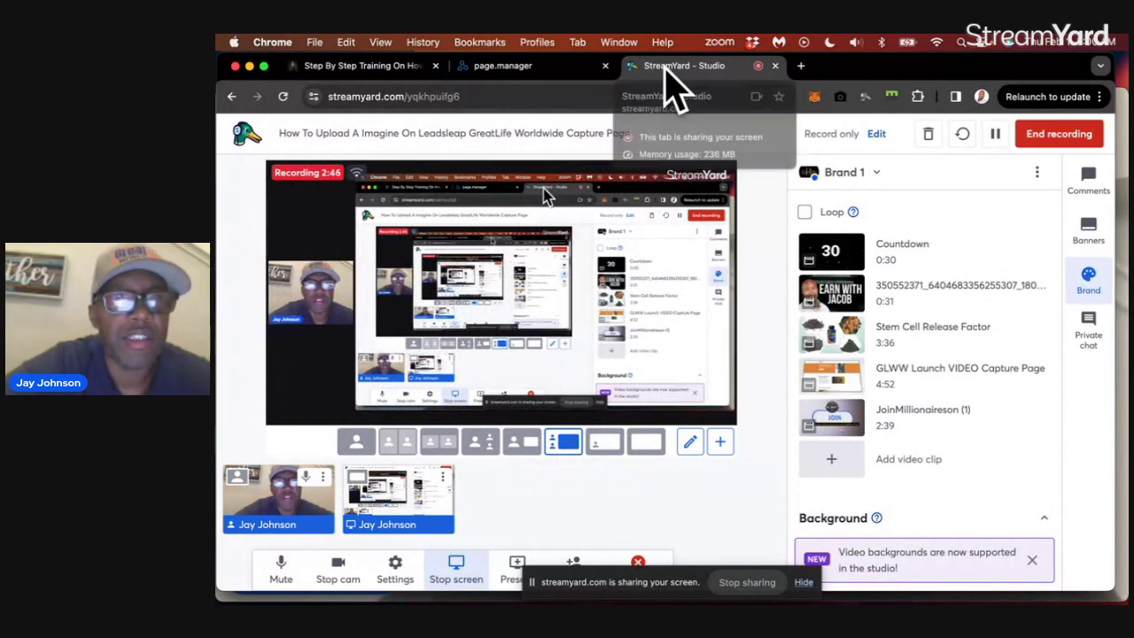
- Switch to the LeadsLeap Page Manager and examine the Greatlife Worldwide Page 1 campaign with its design and statistics
{"action": "left_click", "coordinate": [527, 67]}
{"action": "scroll", "coordinate": [519, 222], "scroll_direction": "up", "scroll_amount": 3}
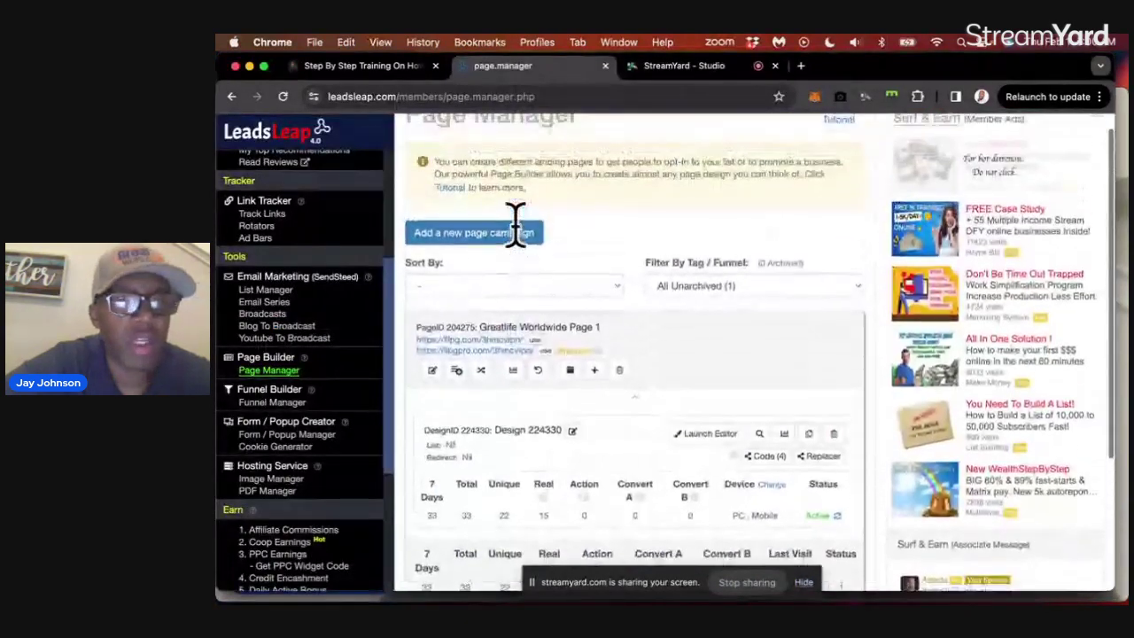
{"action": "scroll", "coordinate": [501, 349], "scroll_direction": "down", "scroll_amount": 2}
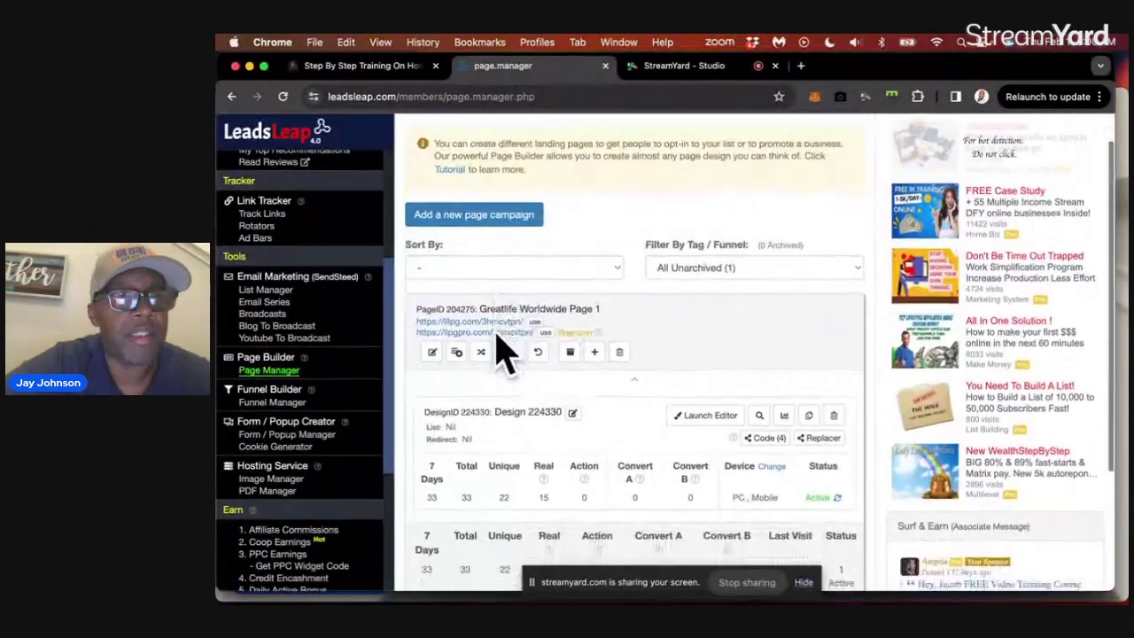
{"action": "scroll", "coordinate": [503, 352], "scroll_direction": "up", "scroll_amount": 2}
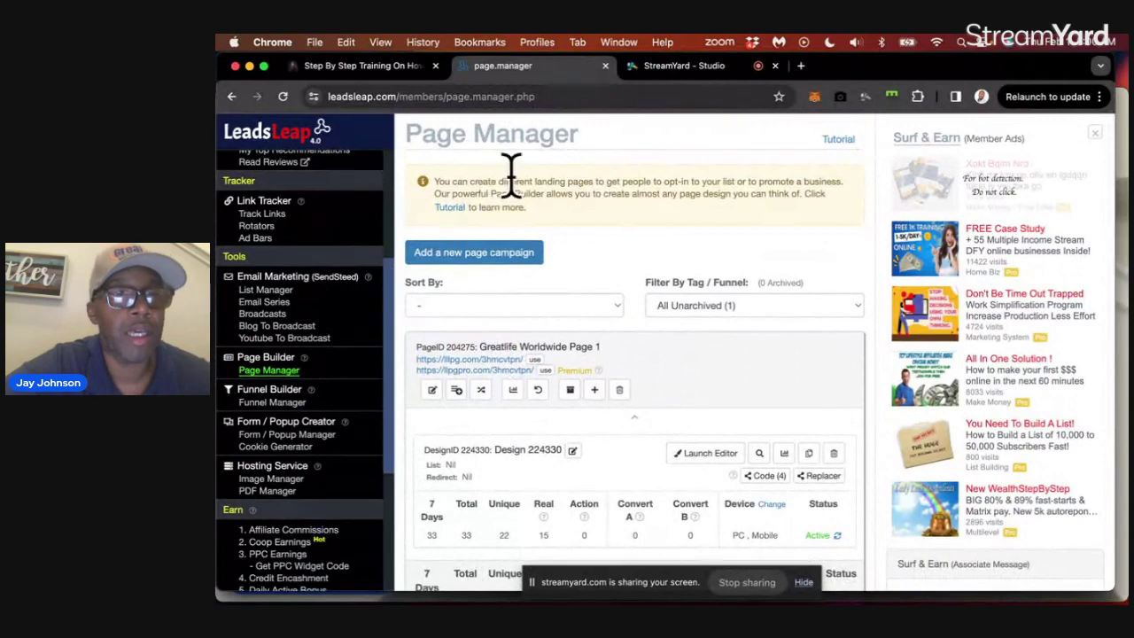
{"action": "scroll", "coordinate": [539, 367], "scroll_direction": "down", "scroll_amount": 2}
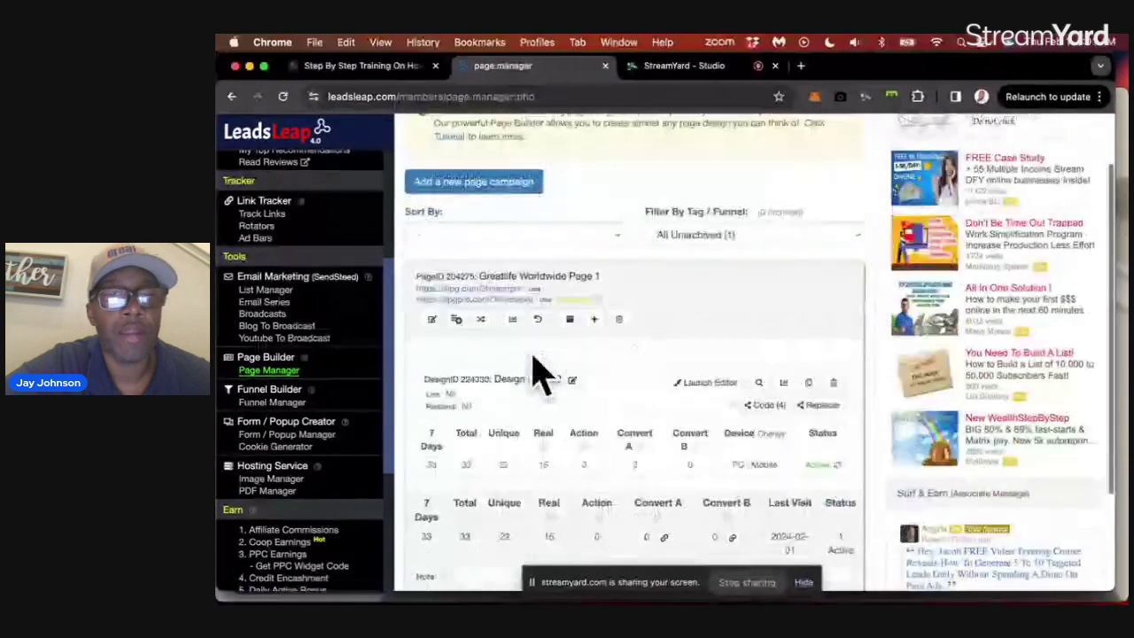
{"action": "scroll", "coordinate": [536, 372], "scroll_direction": "up", "scroll_amount": 2}
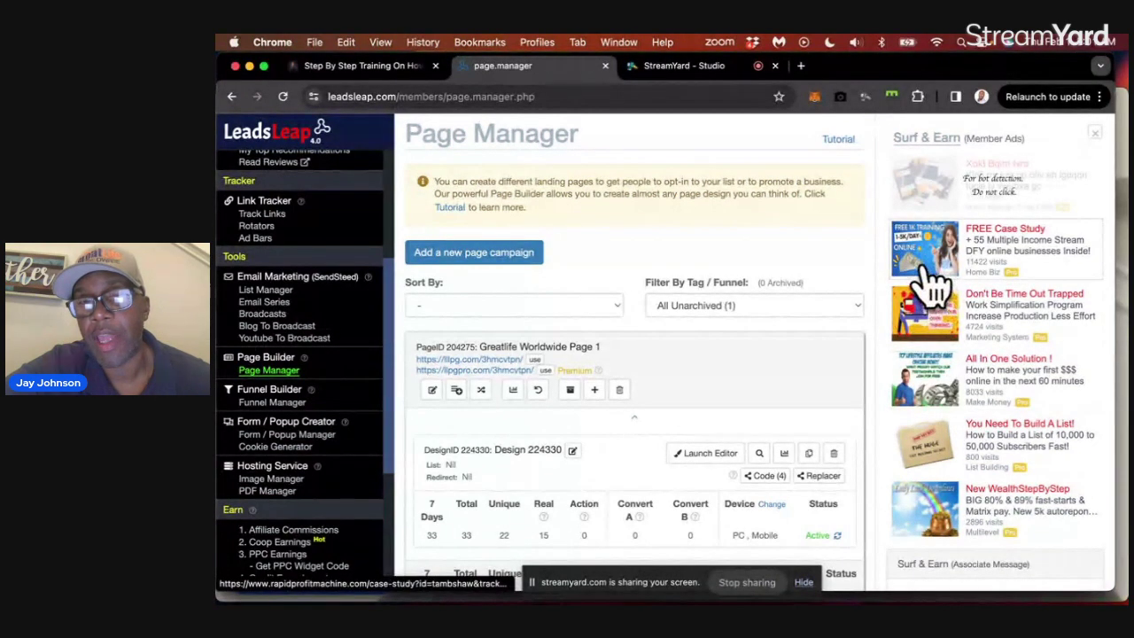
{"action": "scroll", "coordinate": [937, 359], "scroll_direction": "down", "scroll_amount": 2}
{"action": "scroll", "coordinate": [939, 370], "scroll_direction": "down", "scroll_amount": 2}
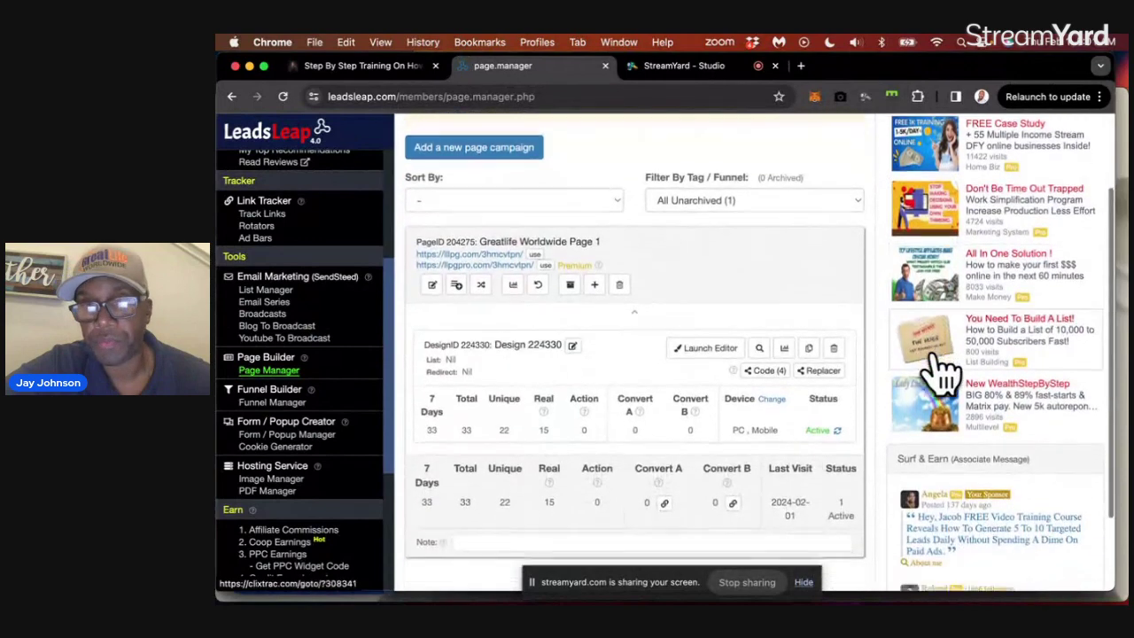
{"action": "scroll", "coordinate": [941, 372], "scroll_direction": "down", "scroll_amount": 1}
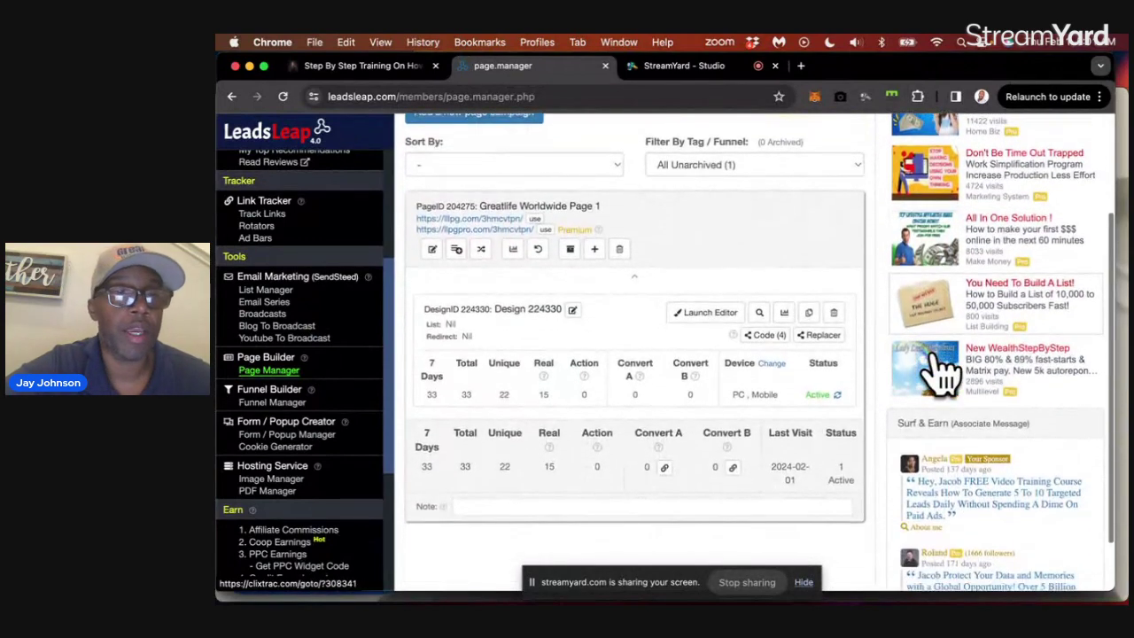
{"action": "scroll", "coordinate": [941, 372], "scroll_direction": "up", "scroll_amount": 5}
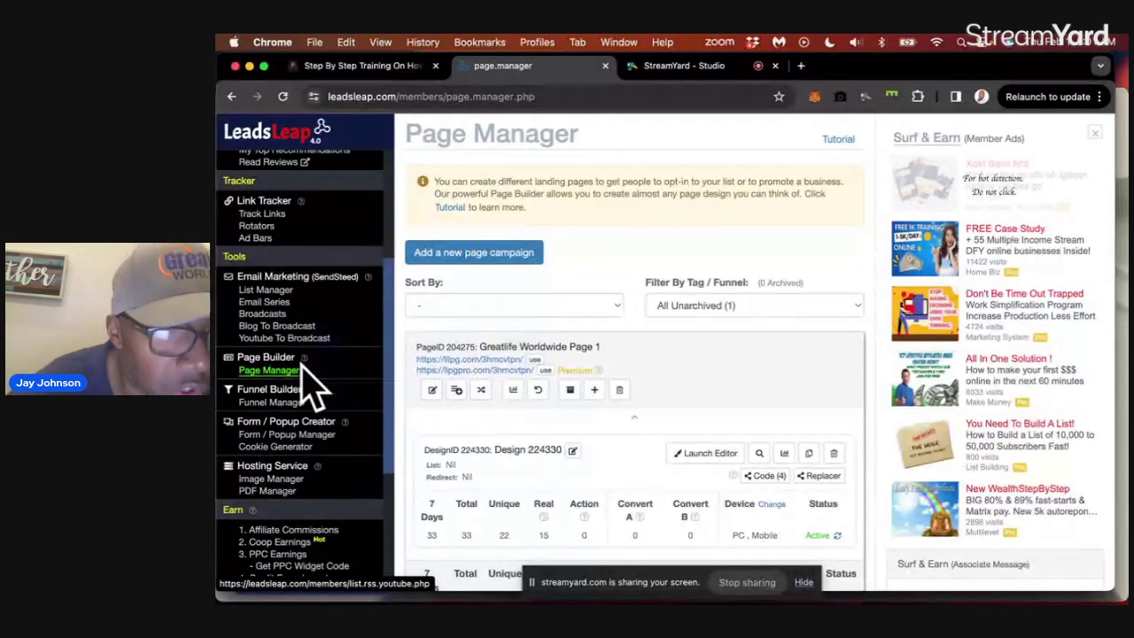
- Reload the Page Manager and launch the page editor for Design 224330 of Greatlife Worldwide Page 1
{"action": "left_click", "coordinate": [277, 373]}
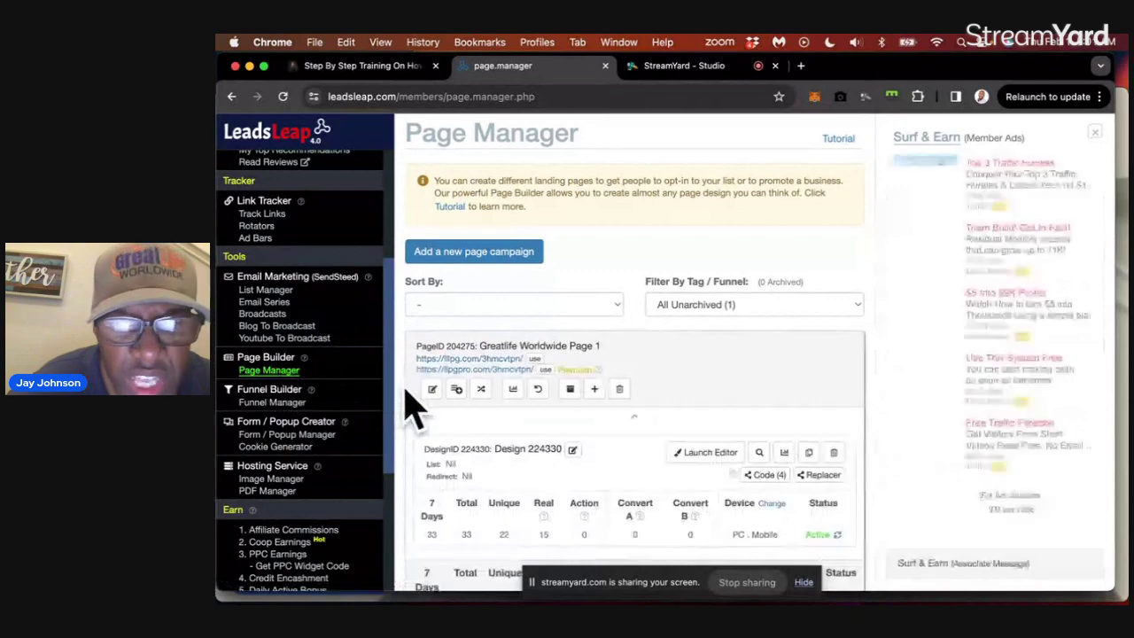
{"action": "scroll", "coordinate": [414, 406], "scroll_direction": "down", "scroll_amount": 3}
{"action": "scroll", "coordinate": [522, 381], "scroll_direction": "up", "scroll_amount": 3}
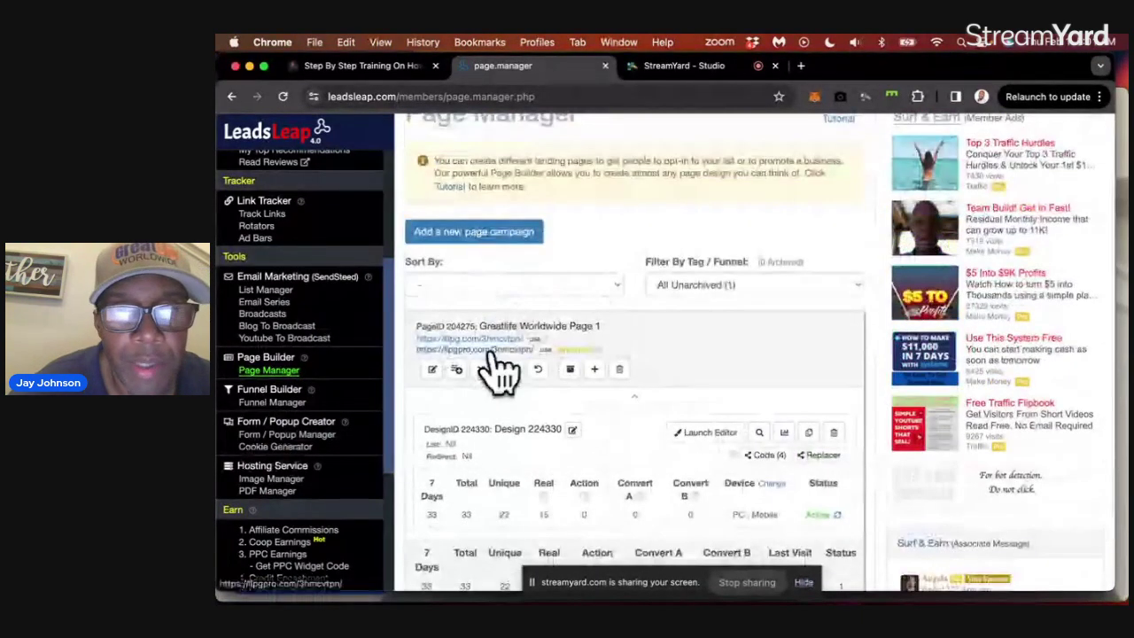
{"action": "scroll", "coordinate": [549, 324], "scroll_direction": "down", "scroll_amount": 1}
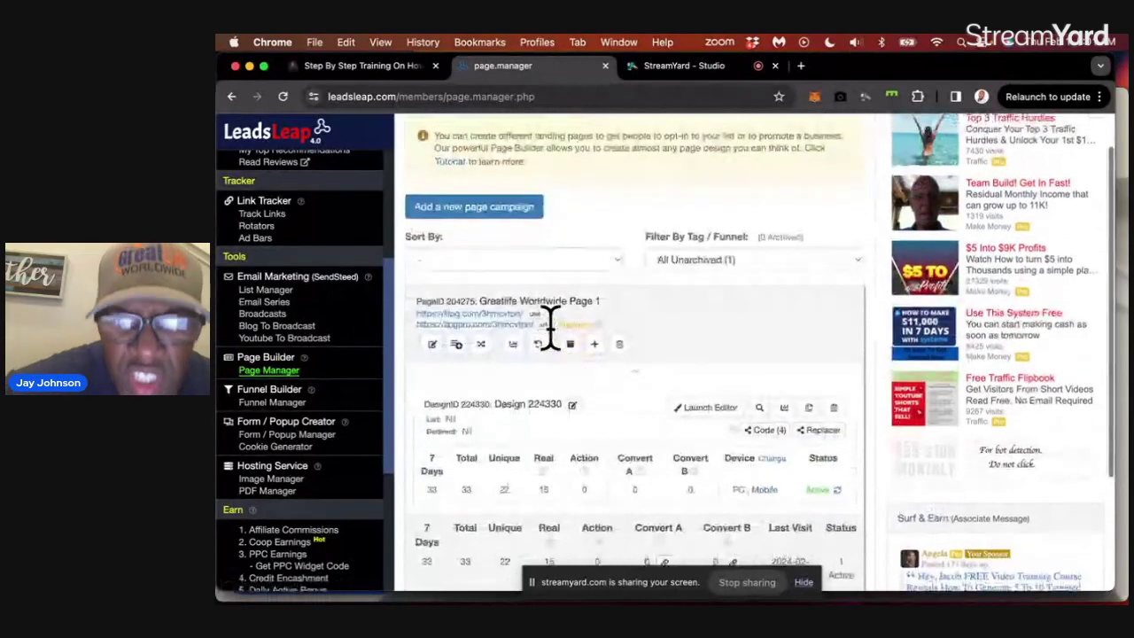
{"action": "scroll", "coordinate": [556, 348], "scroll_direction": "up", "scroll_amount": 1}
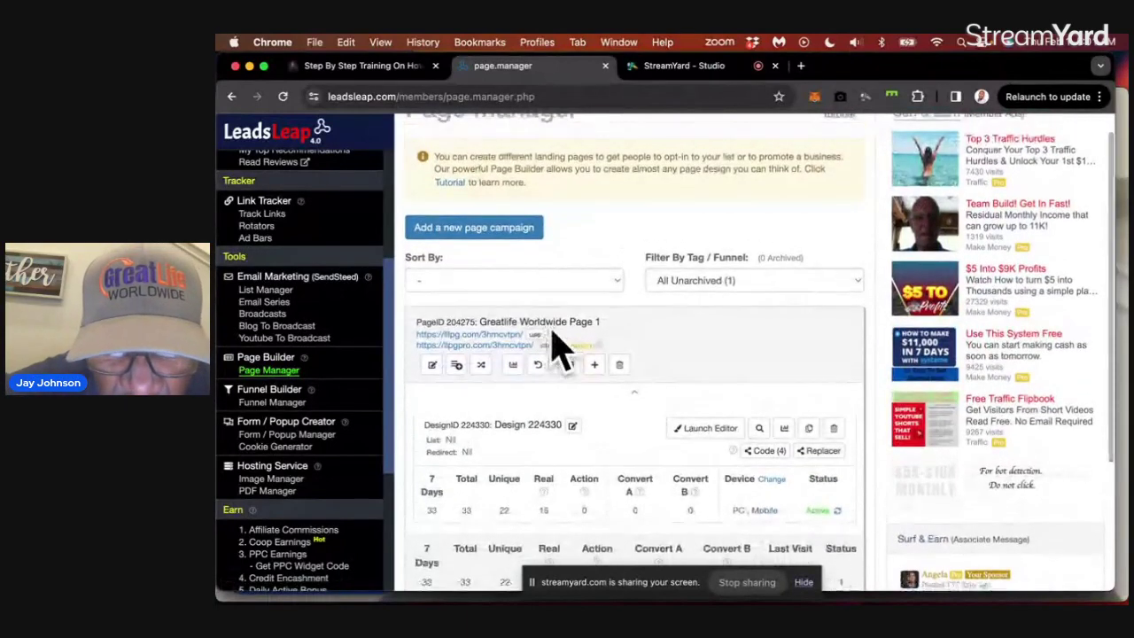
{"action": "scroll", "coordinate": [552, 342], "scroll_direction": "up", "scroll_amount": 1}
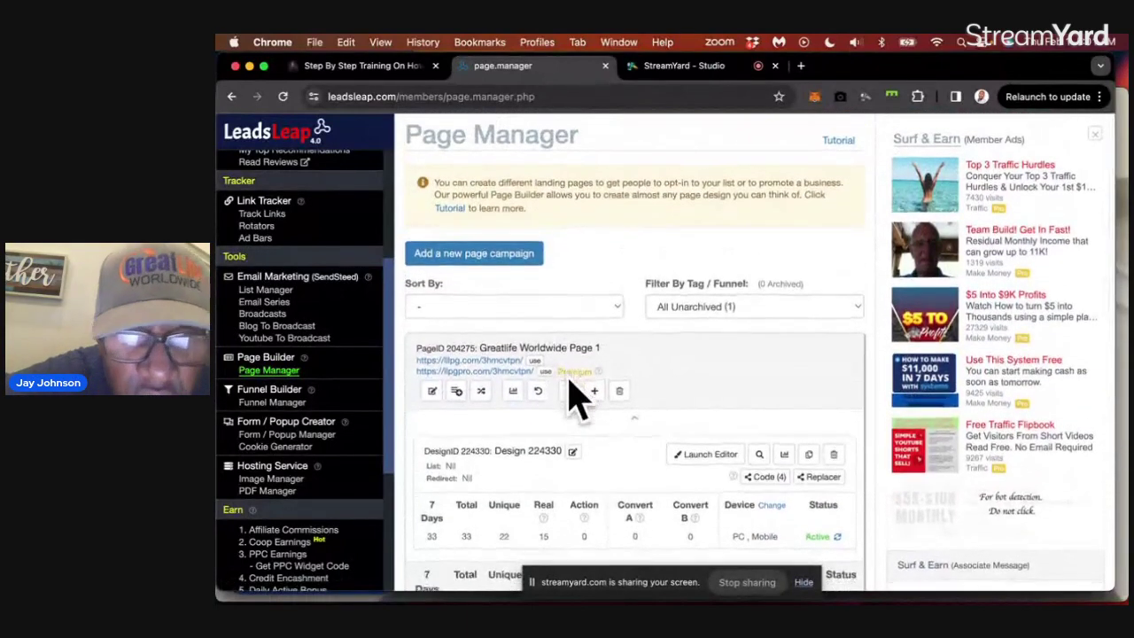
{"action": "scroll", "coordinate": [571, 383], "scroll_direction": "down", "scroll_amount": 2}
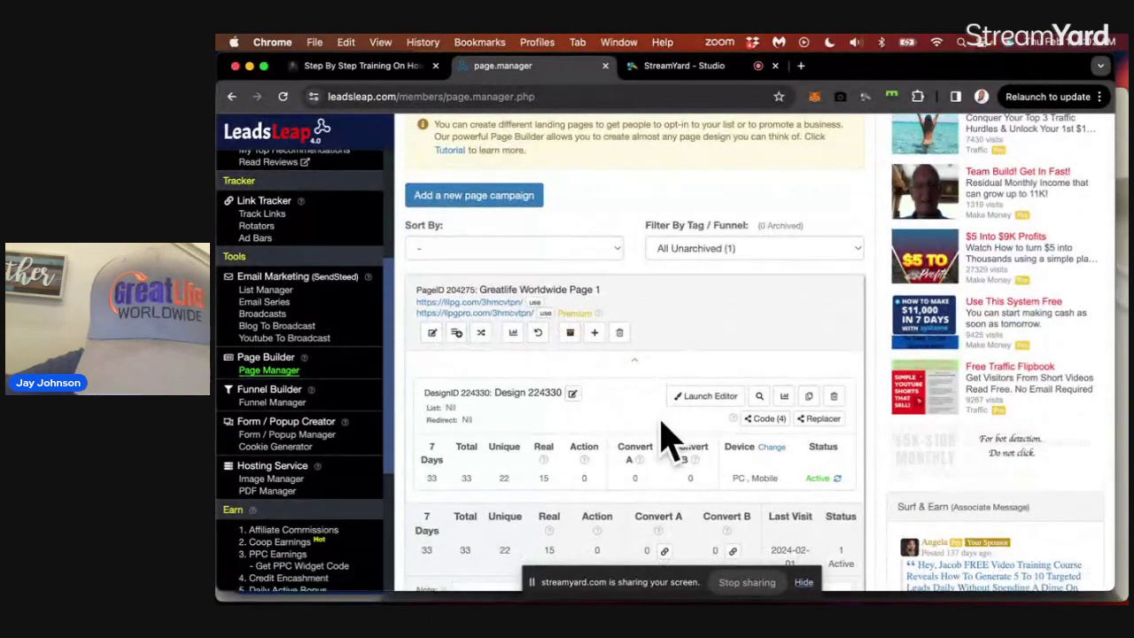
{"action": "scroll", "coordinate": [709, 407], "scroll_direction": "down", "scroll_amount": 1}
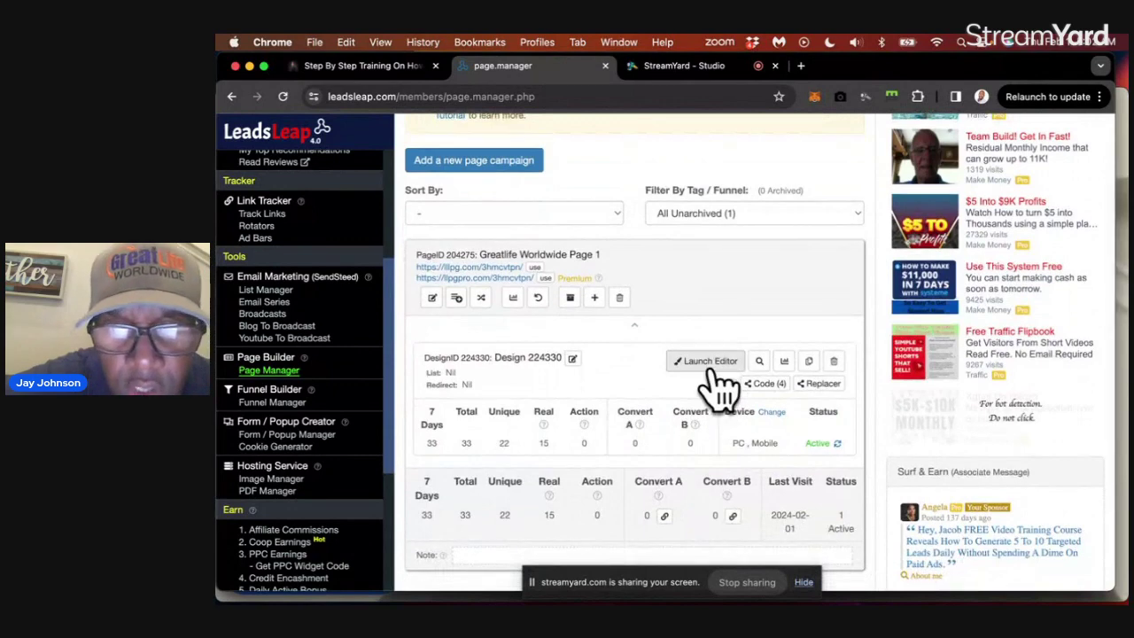
{"action": "left_click", "coordinate": [712, 362]}
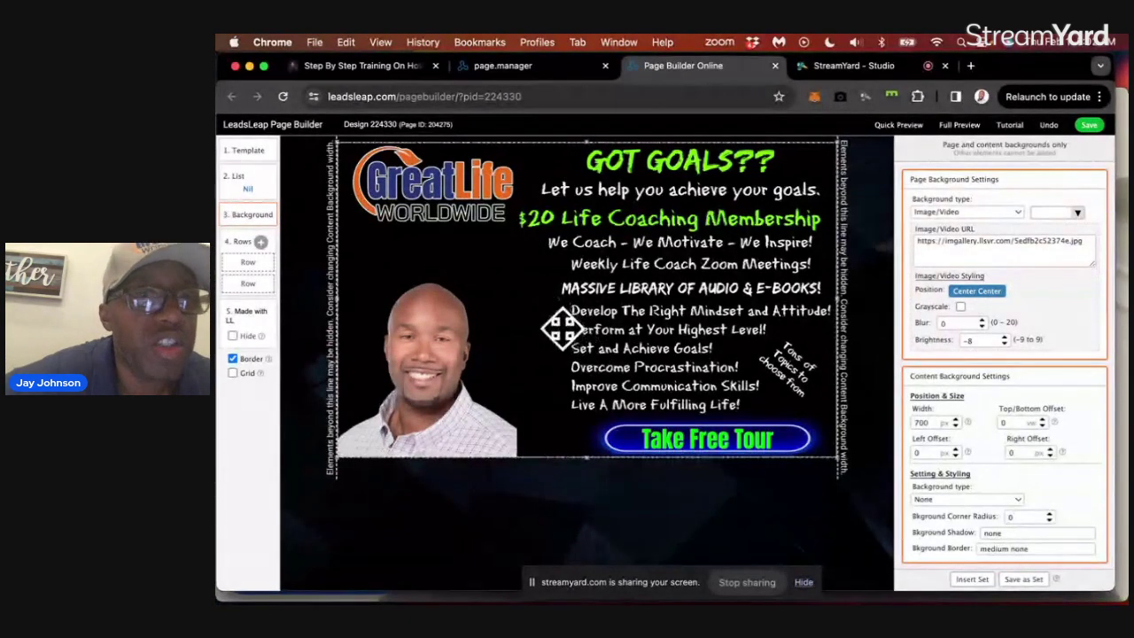
- Return to the LeadsLeap members area and open the Image Manager of the Hosting Service
{"action": "left_click", "coordinate": [348, 65]}
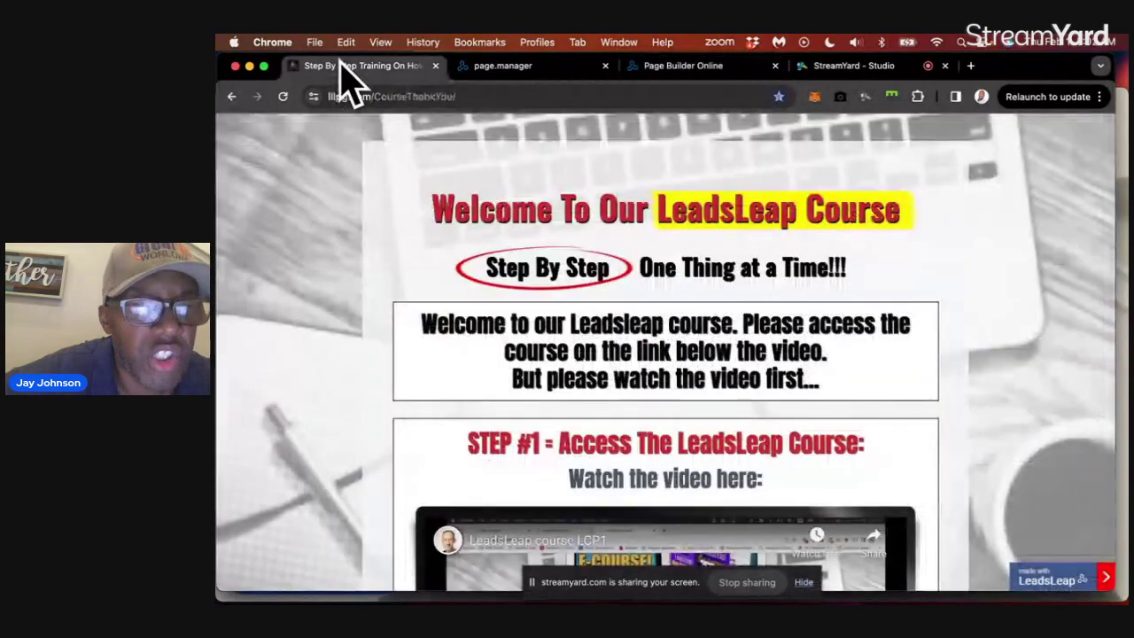
{"action": "left_click", "coordinate": [496, 71]}
{"action": "scroll", "coordinate": [496, 266], "scroll_direction": "up", "scroll_amount": 1}
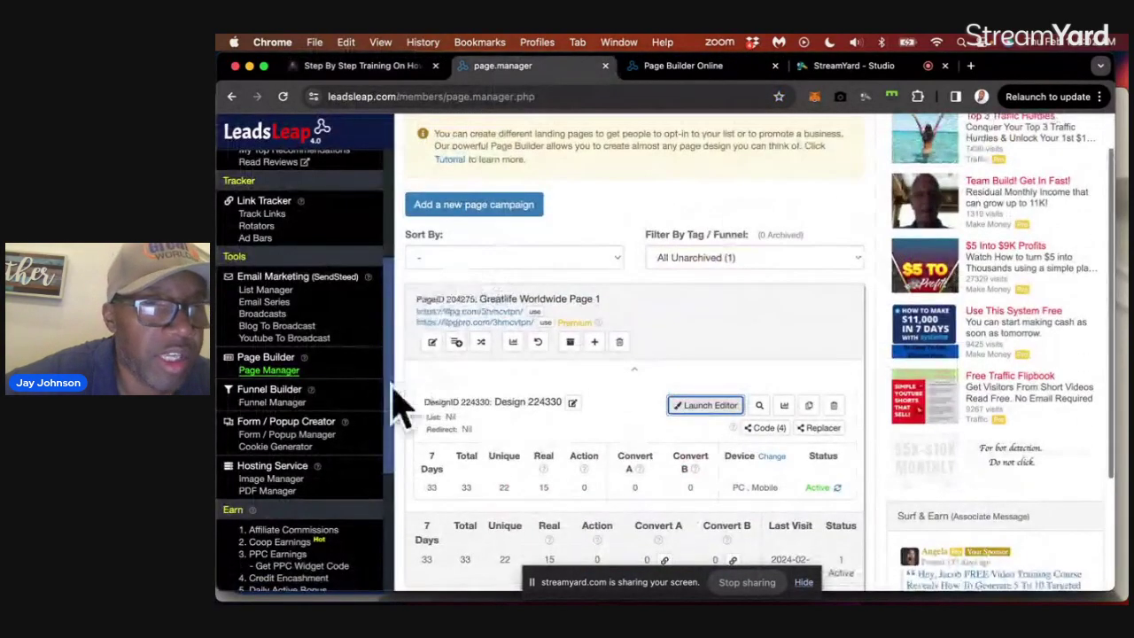
{"action": "scroll", "coordinate": [337, 398], "scroll_direction": "down", "scroll_amount": 1}
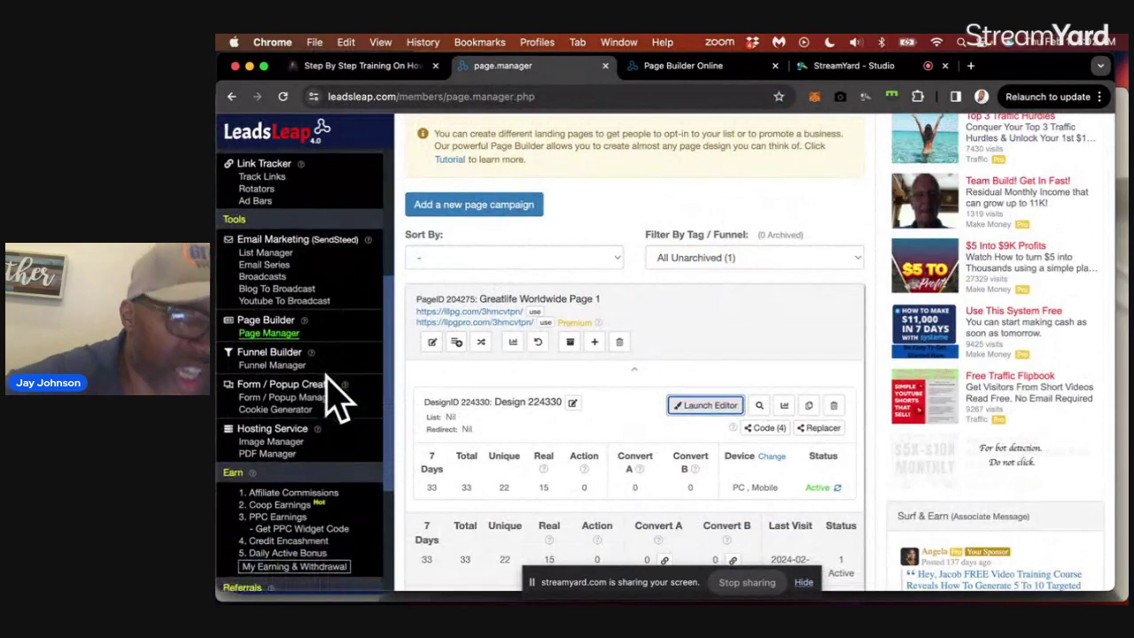
{"action": "scroll", "coordinate": [336, 398], "scroll_direction": "down", "scroll_amount": 1}
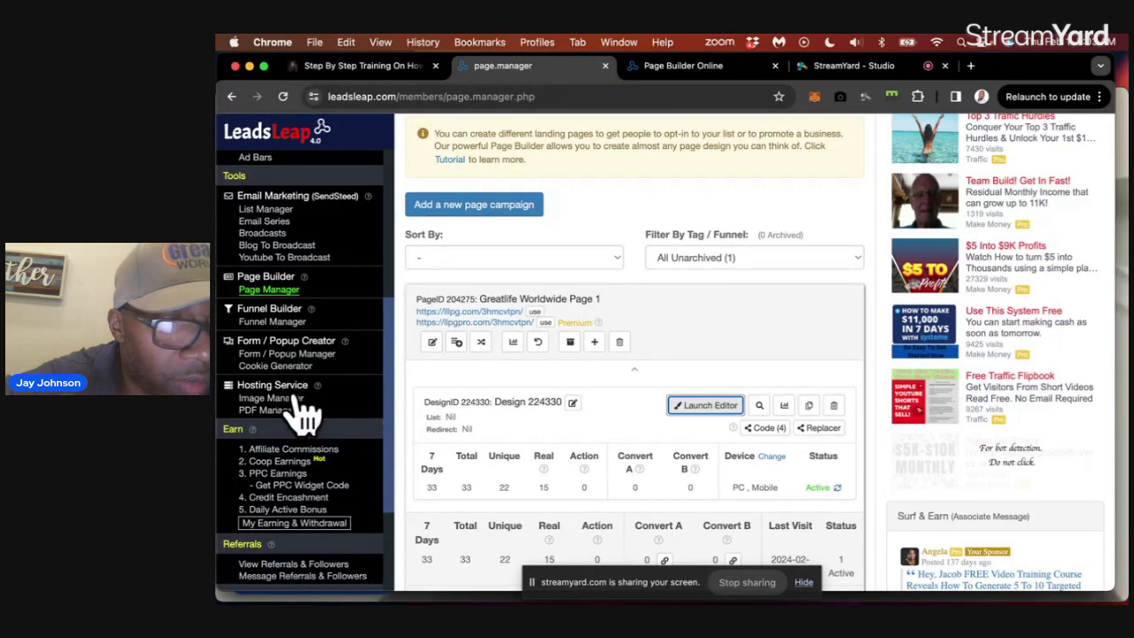
{"action": "left_click", "coordinate": [297, 401]}
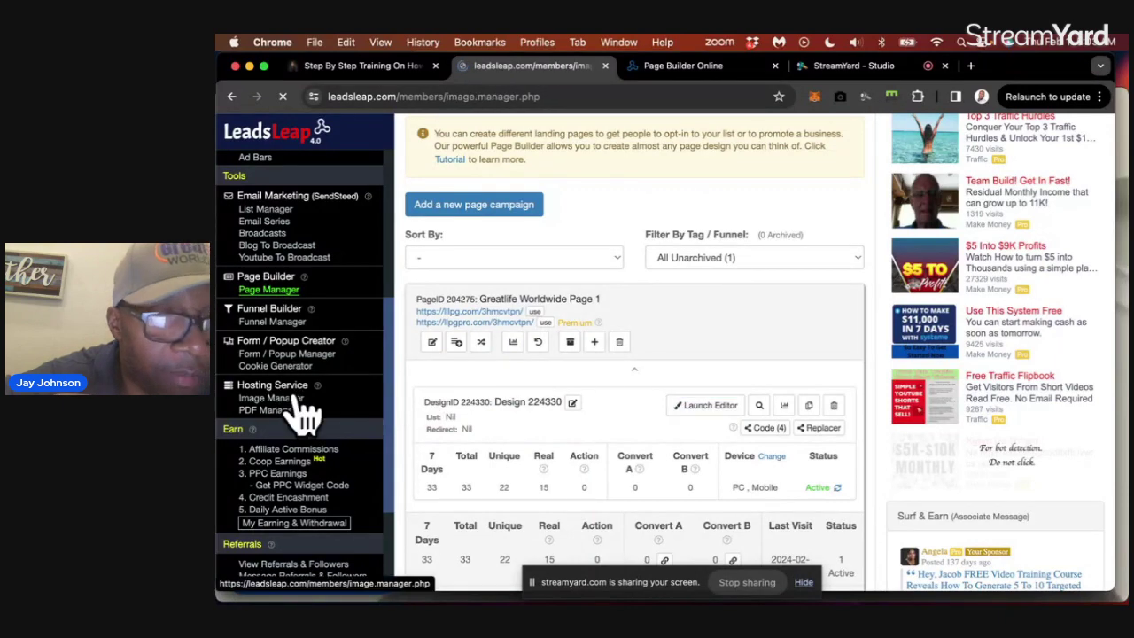
- Open the image uploader, browse the recent files for an image, and close the uploader without adding one
{"action": "scroll", "coordinate": [448, 407], "scroll_direction": "down", "scroll_amount": 2}
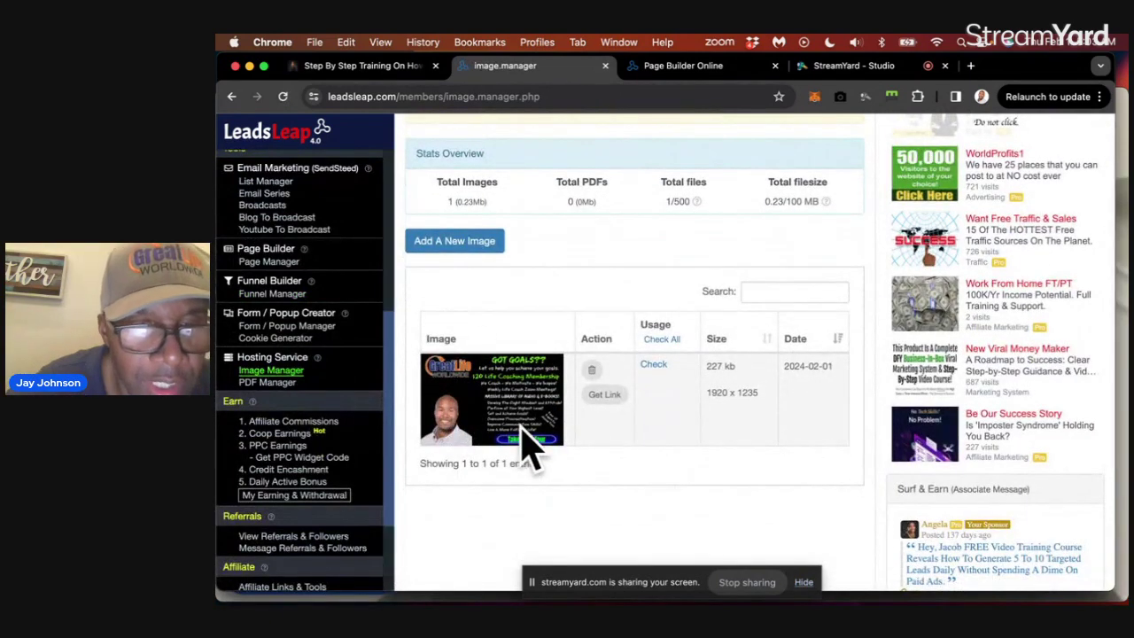
{"action": "scroll", "coordinate": [500, 415], "scroll_direction": "up", "scroll_amount": 1}
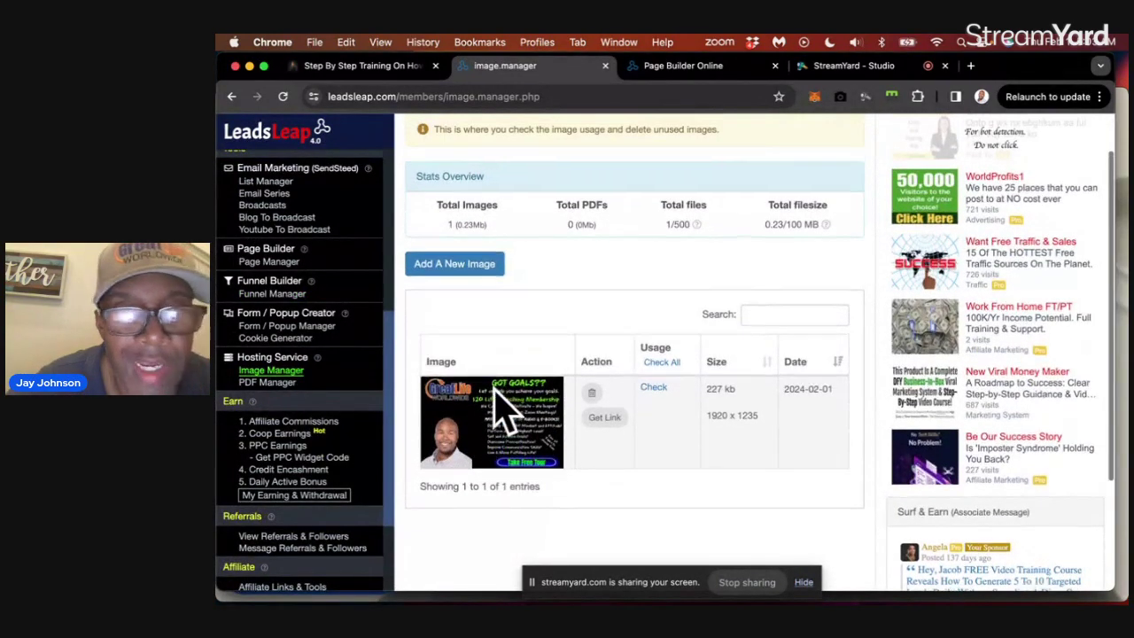
{"action": "left_click", "coordinate": [478, 282]}
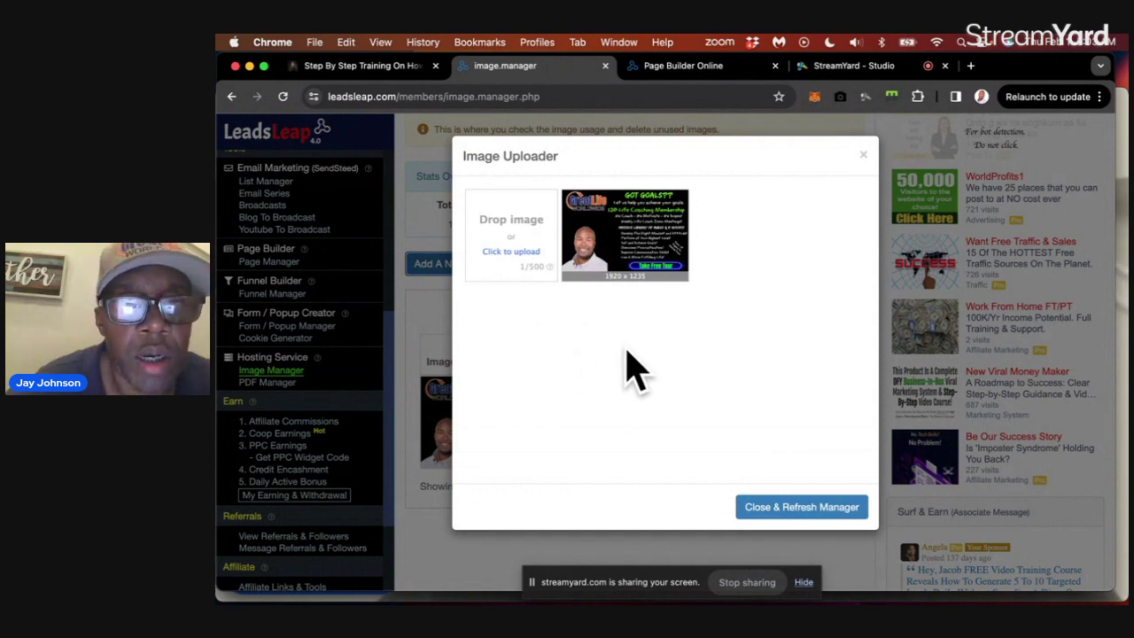
{"action": "mouse_move", "coordinate": [629, 279]}
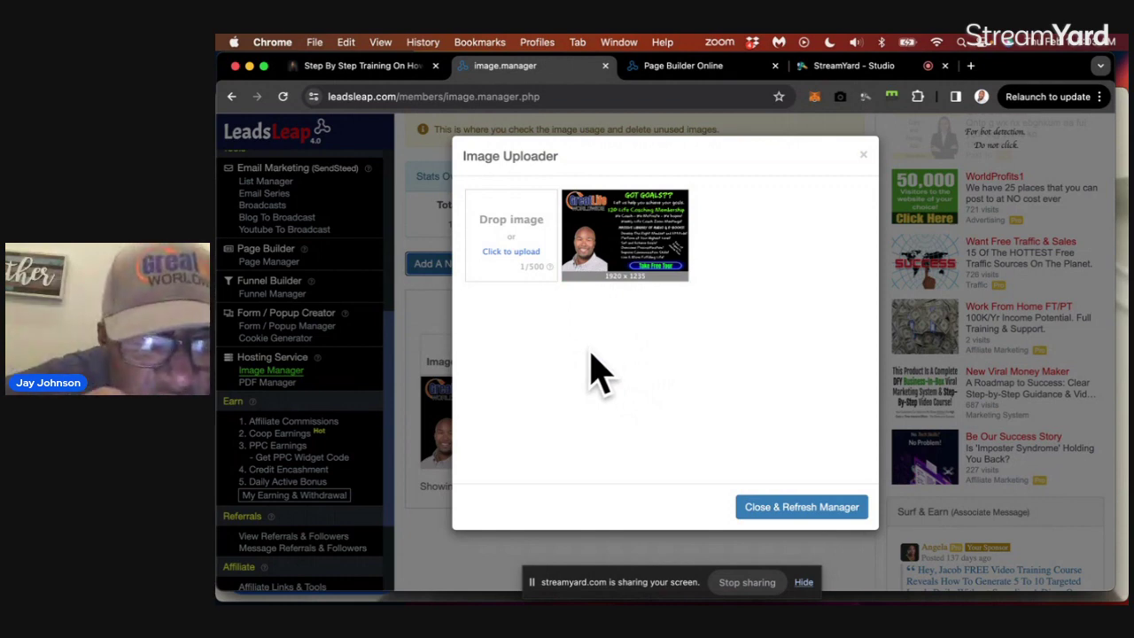
{"action": "left_click", "coordinate": [510, 255]}
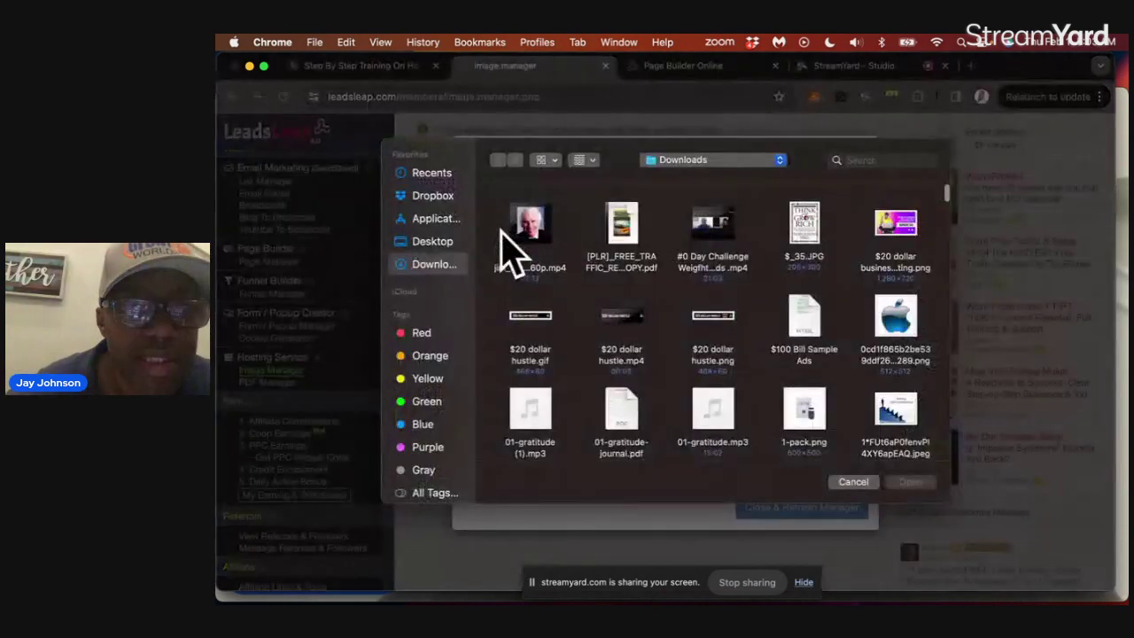
{"action": "left_click", "coordinate": [434, 174]}
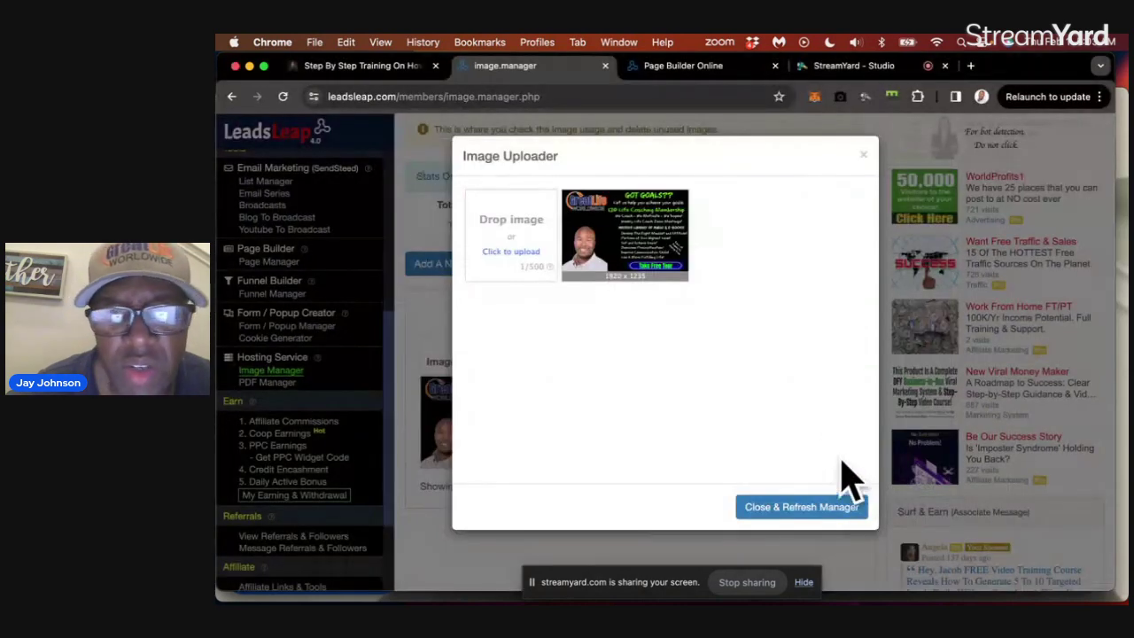
{"action": "mouse_move", "coordinate": [647, 278]}
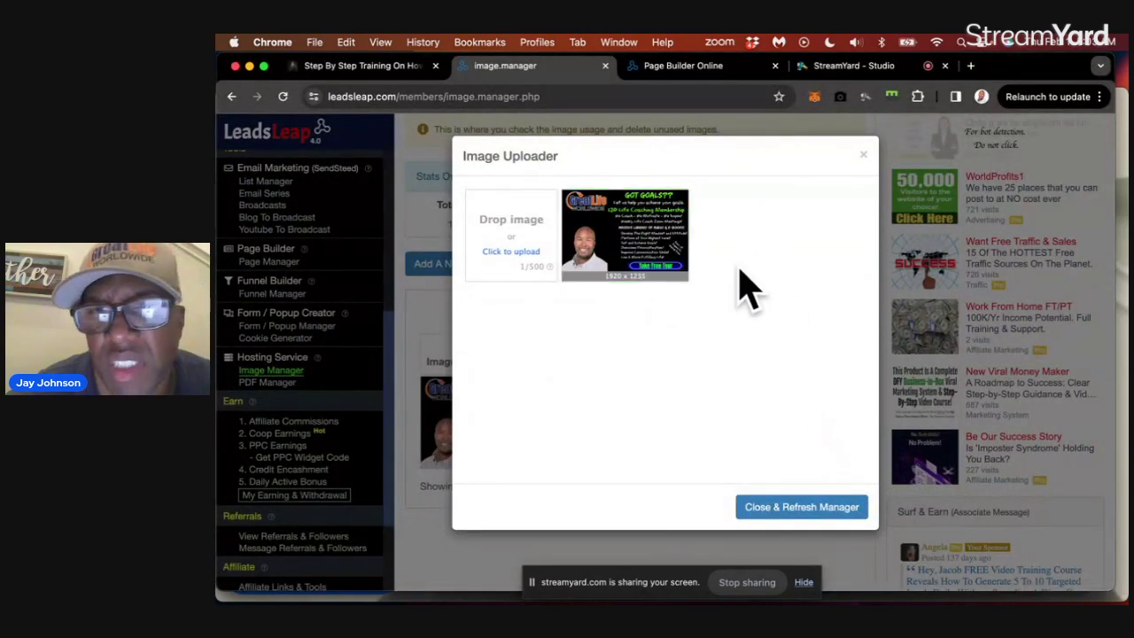
{"action": "left_click", "coordinate": [863, 157]}
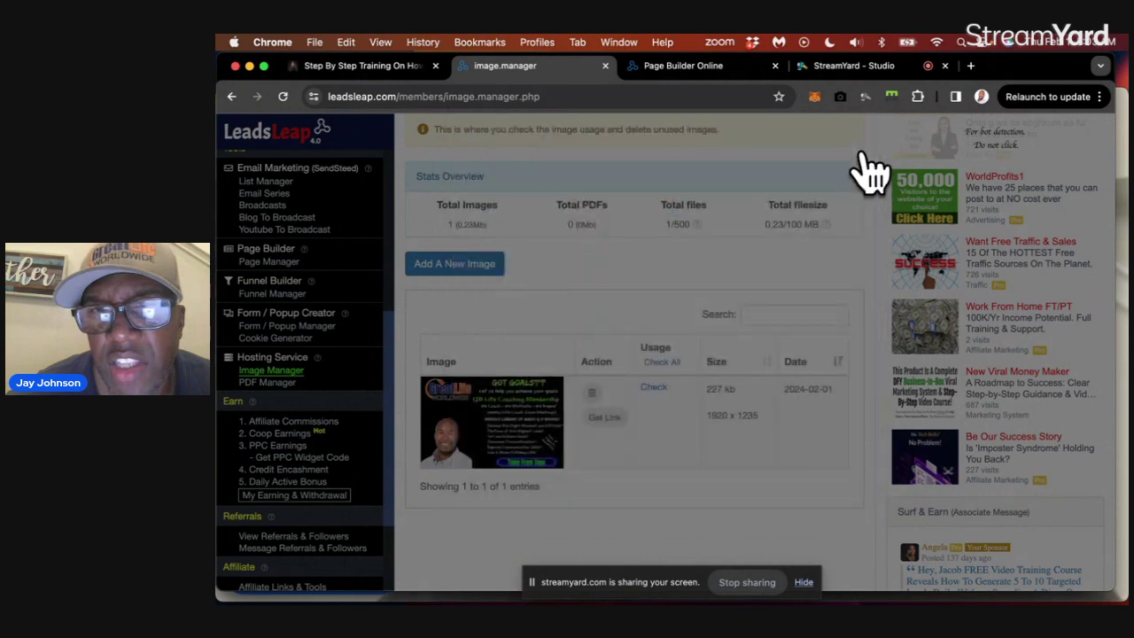
- Examine the uploaded banner's entry in the Image Manager, including its action, usage, size and date columns
{"action": "scroll", "coordinate": [536, 456], "scroll_direction": "down", "scroll_amount": 1}
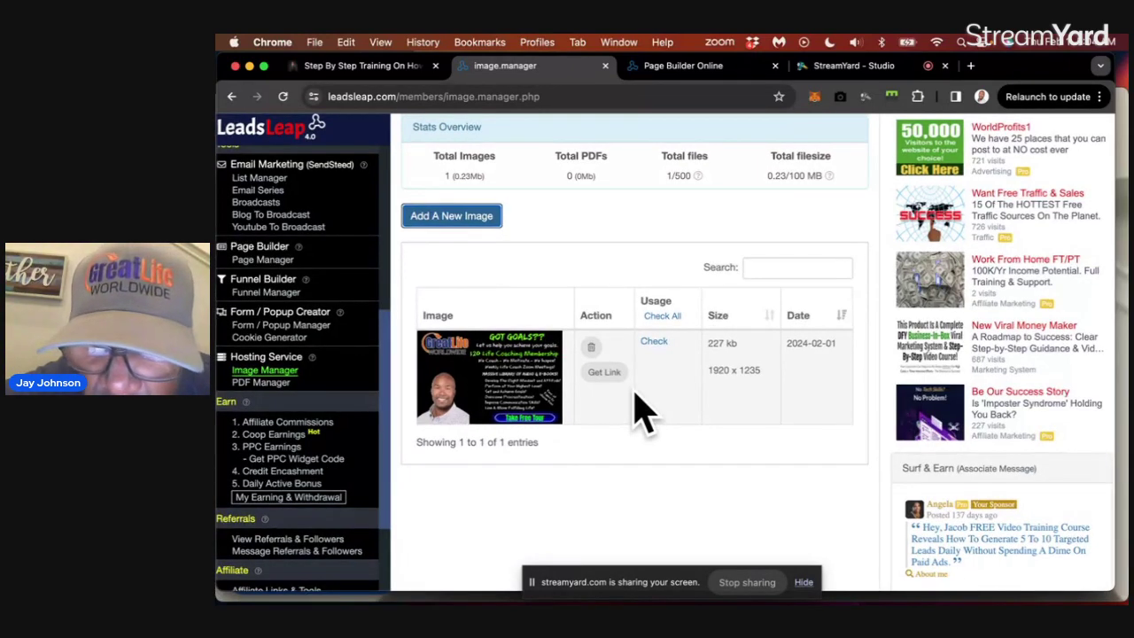
{"action": "scroll", "coordinate": [642, 412], "scroll_direction": "up", "scroll_amount": 5}
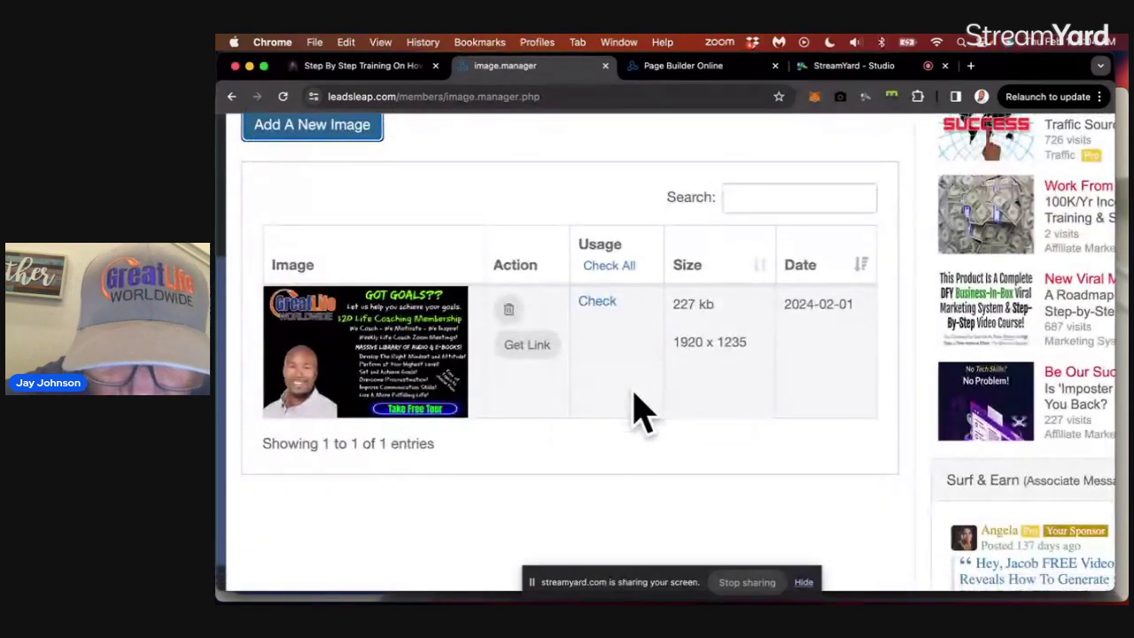
{"action": "scroll", "coordinate": [643, 412], "scroll_direction": "left", "scroll_amount": 3}
{"action": "scroll", "coordinate": [642, 412], "scroll_direction": "up", "scroll_amount": 1}
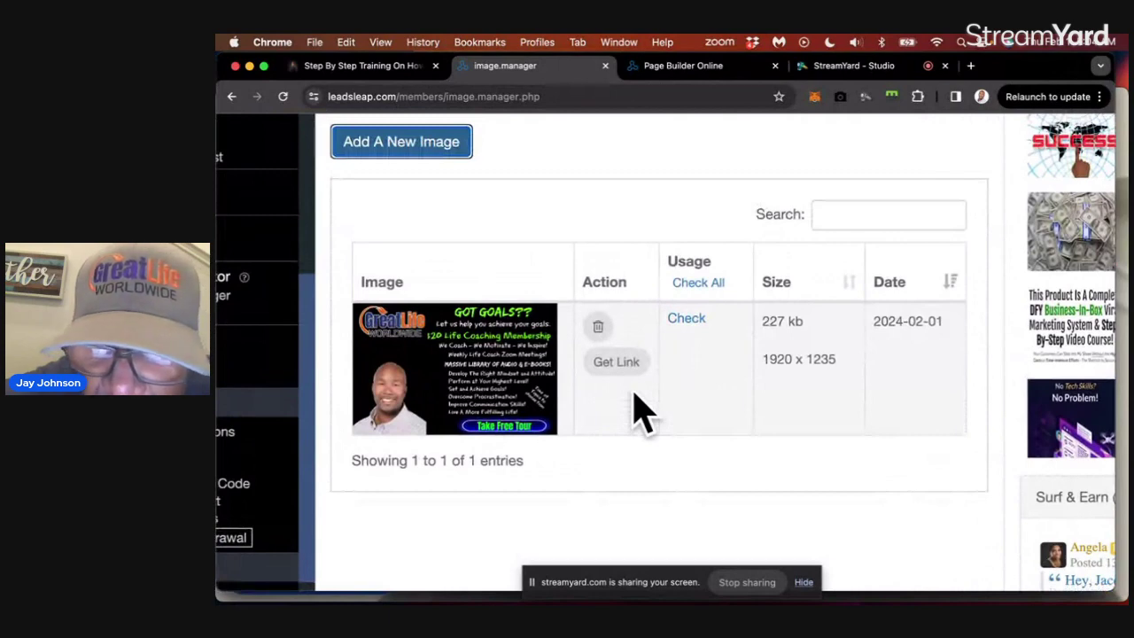
{"action": "scroll", "coordinate": [634, 396], "scroll_direction": "up", "scroll_amount": 2}
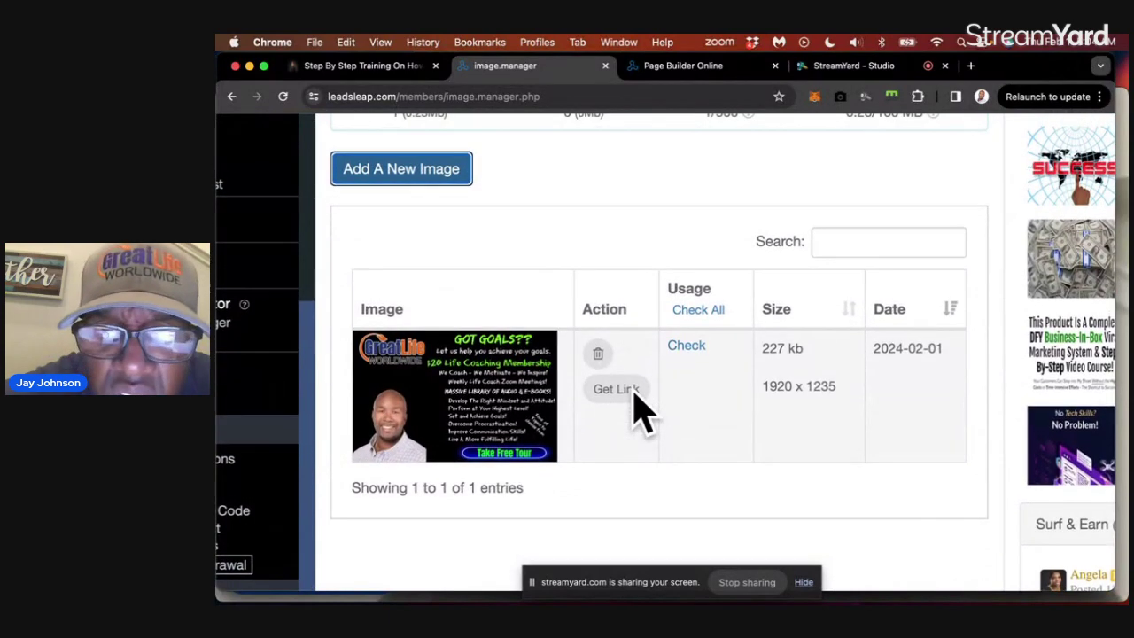
{"action": "scroll", "coordinate": [634, 408], "scroll_direction": "up", "scroll_amount": 1}
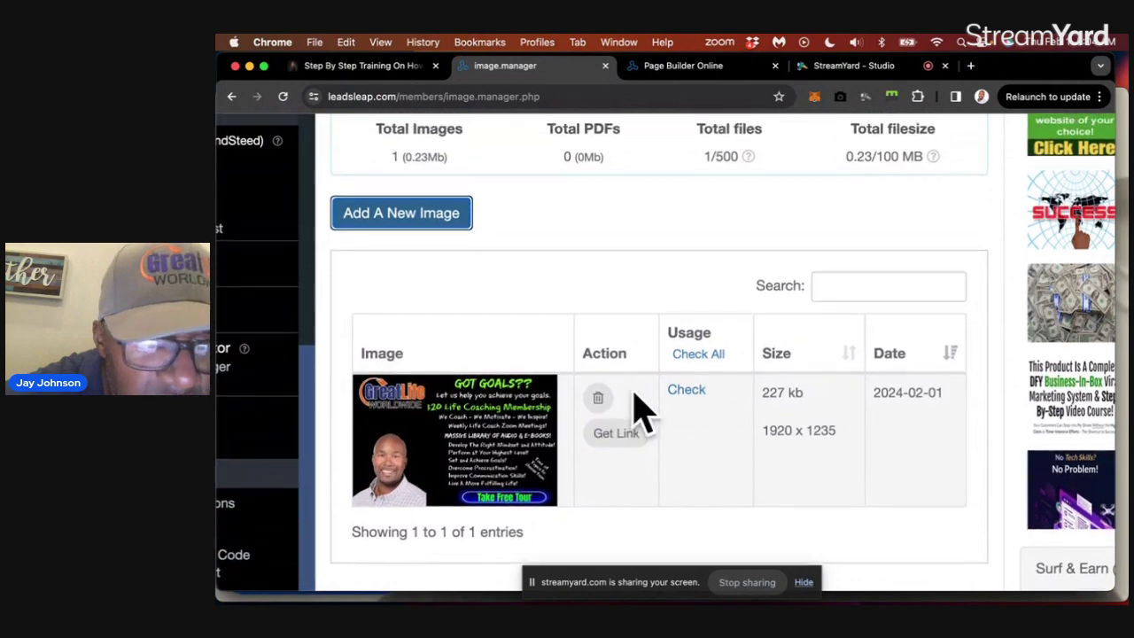
{"action": "scroll", "coordinate": [634, 406], "scroll_direction": "down", "scroll_amount": 2}
{"action": "scroll", "coordinate": [634, 408], "scroll_direction": "down", "scroll_amount": 3}
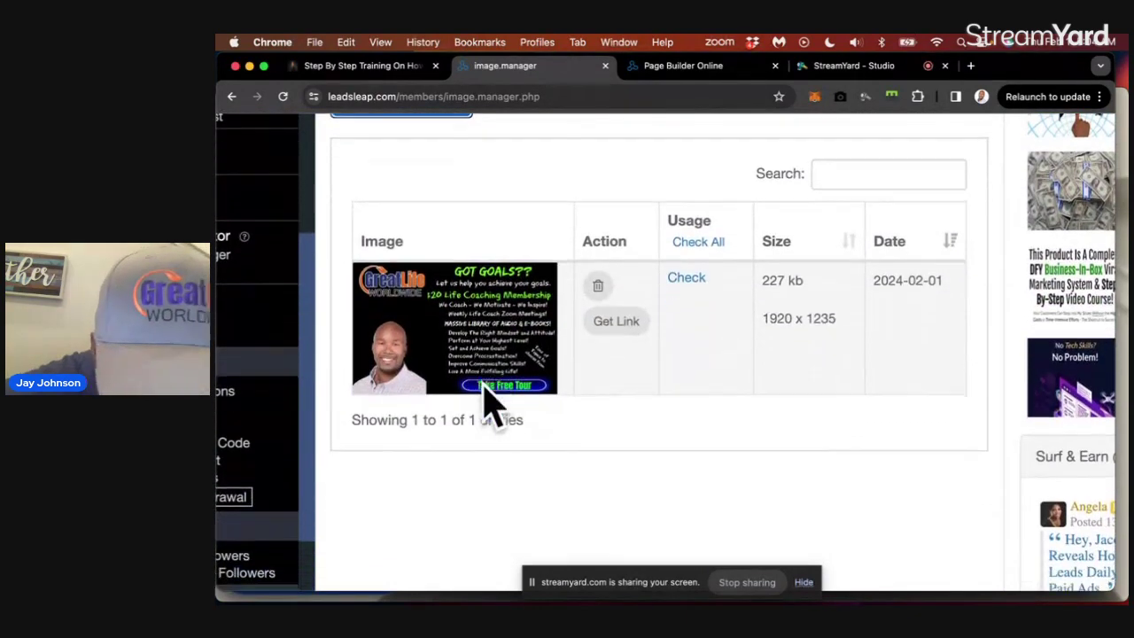
{"action": "scroll", "coordinate": [496, 422], "scroll_direction": "down", "scroll_amount": 3}
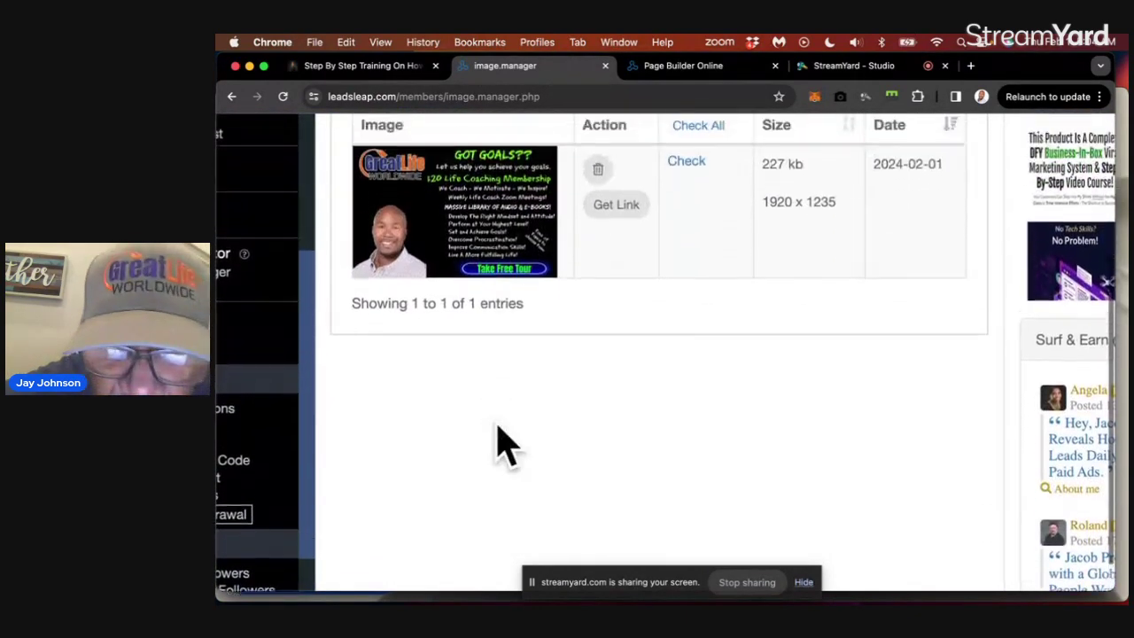
{"action": "scroll", "coordinate": [503, 443], "scroll_direction": "up", "scroll_amount": 3}
{"action": "scroll", "coordinate": [502, 443], "scroll_direction": "up", "scroll_amount": 1}
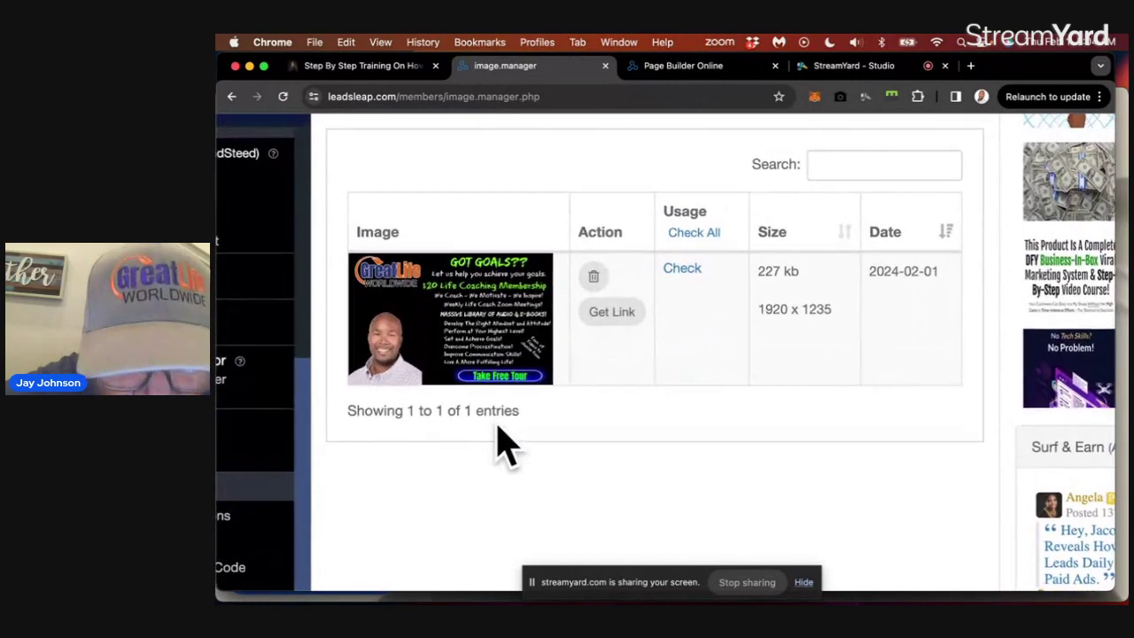
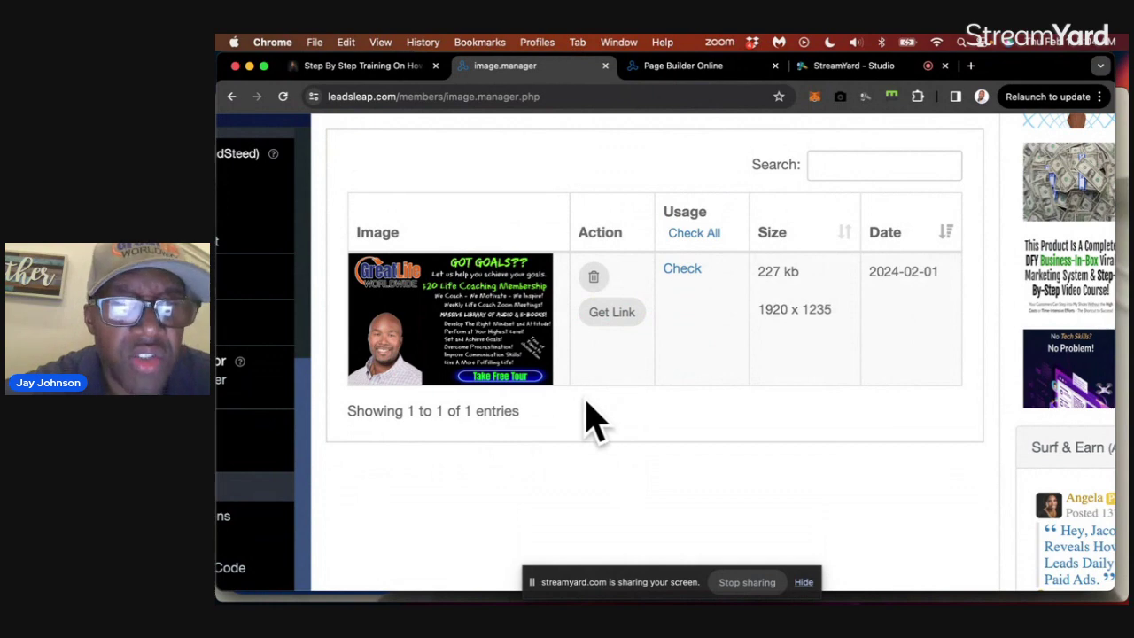
- Get the uploaded banner's link, copy its full Image URL, and close the Image Link dialog
{"action": "key", "text": "super+minus"}
{"action": "key", "text": "super+minus"}
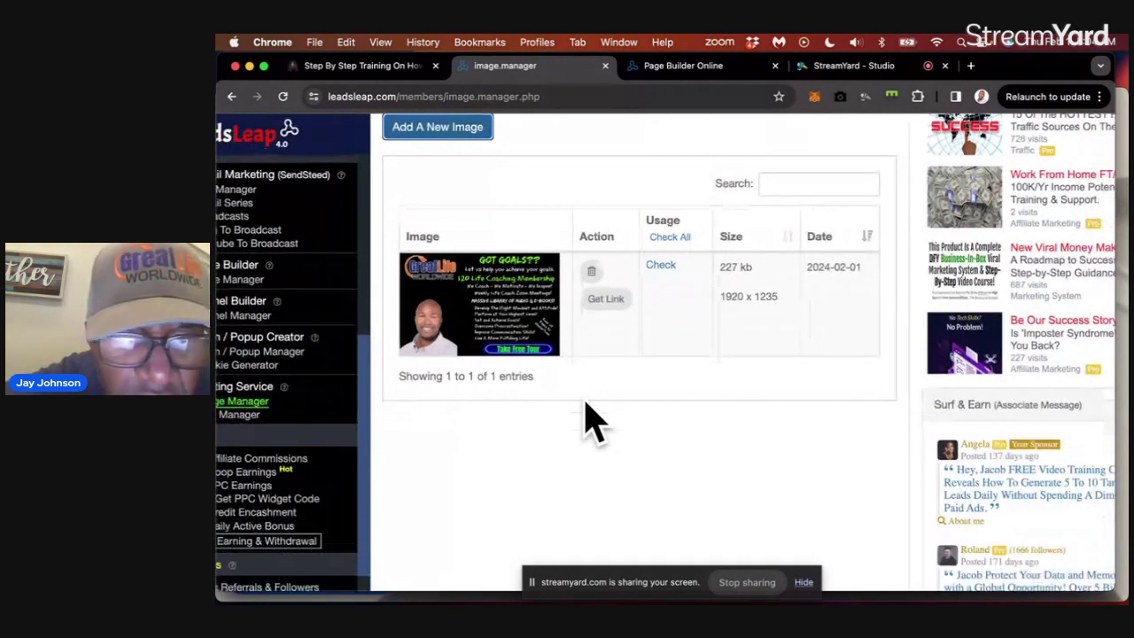
{"action": "key", "text": "super+minus"}
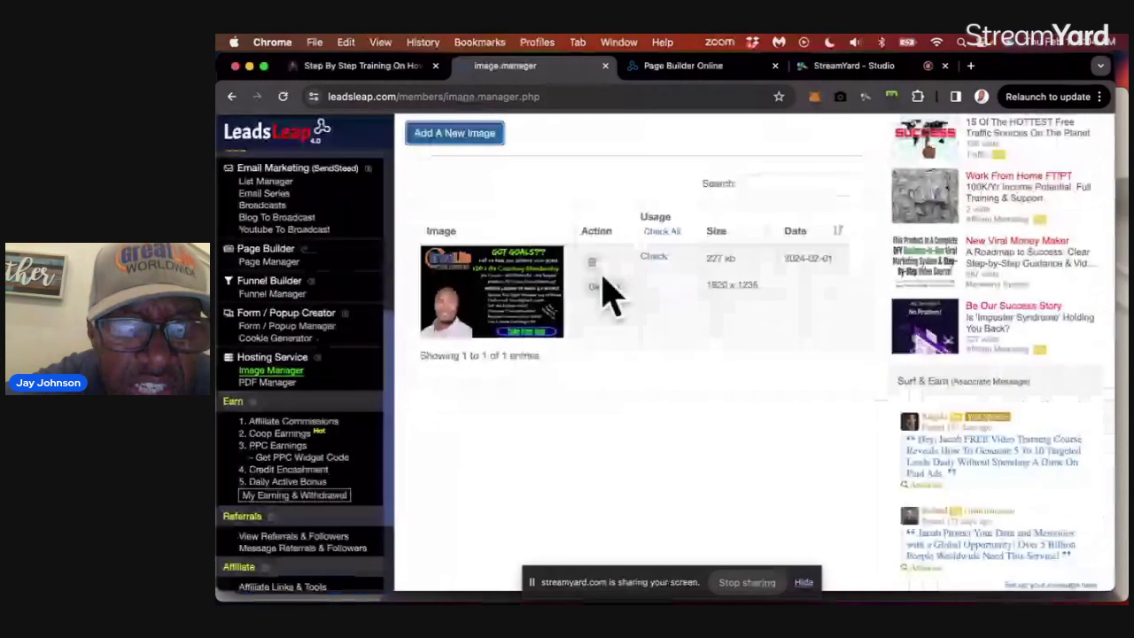
{"action": "left_click", "coordinate": [604, 281]}
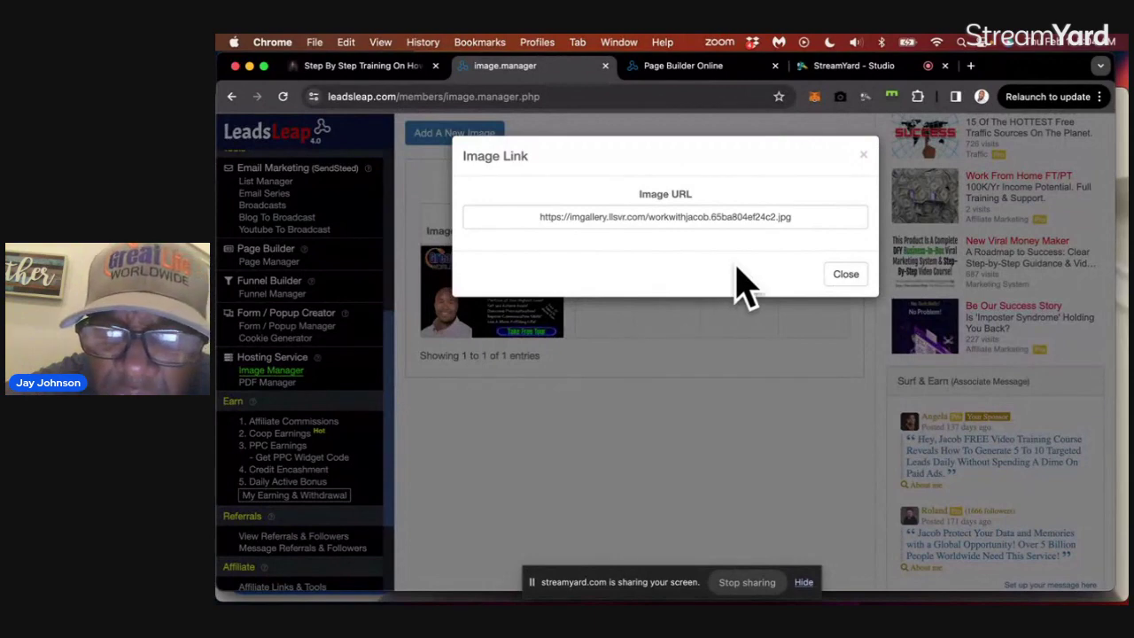
{"action": "left_click_drag", "start_coordinate": [791, 217], "coordinate": [443, 245]}
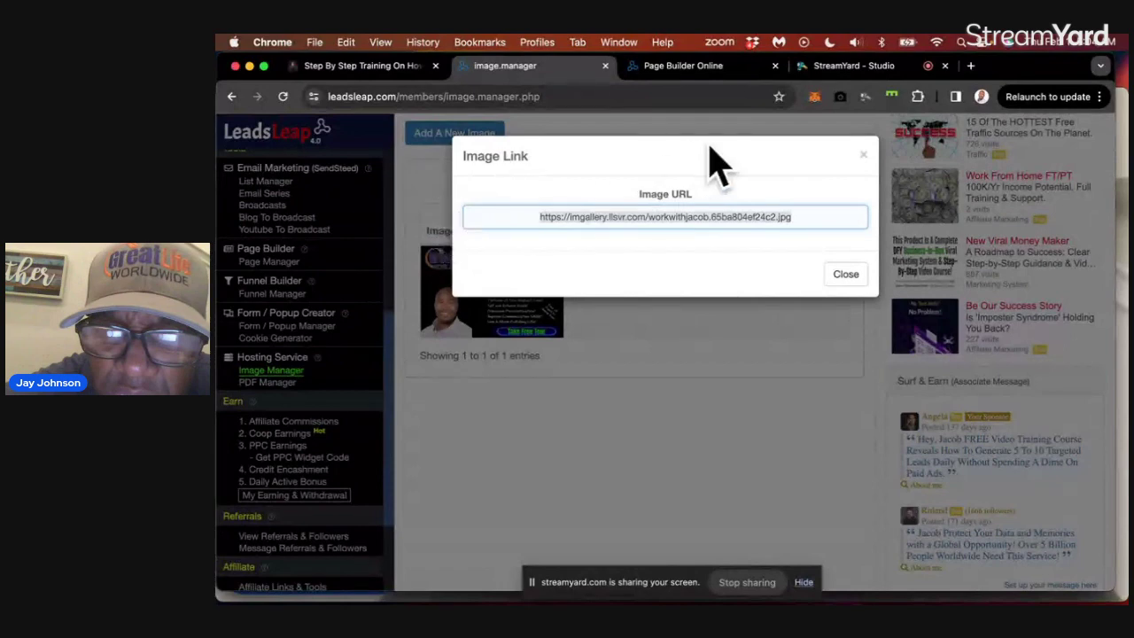
{"action": "right_click", "coordinate": [698, 221]}
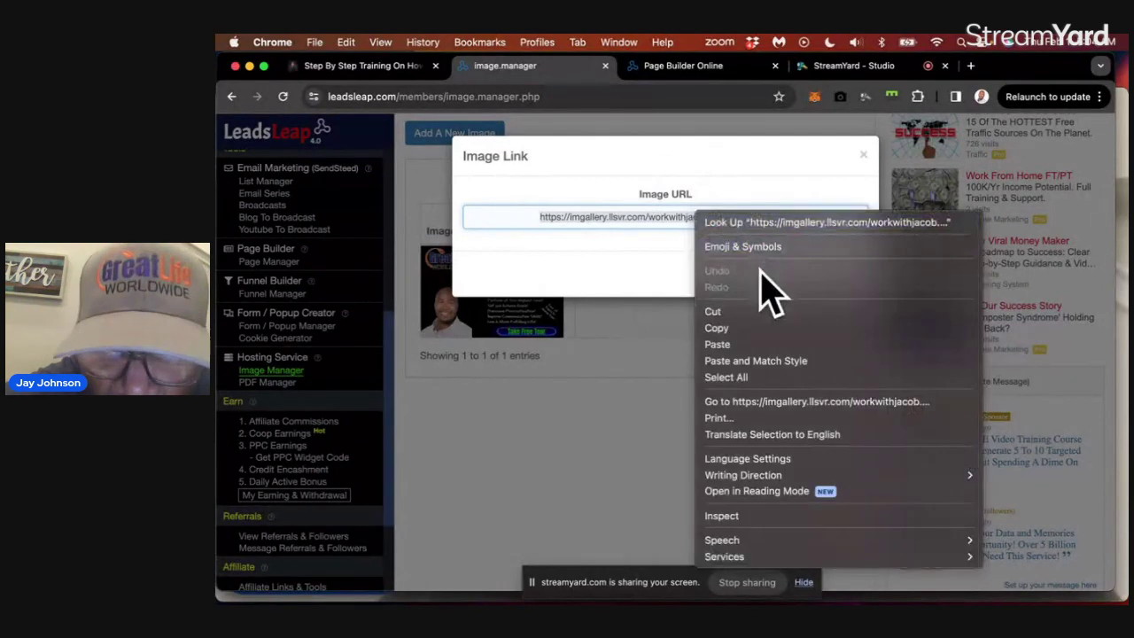
{"action": "left_click", "coordinate": [747, 328]}
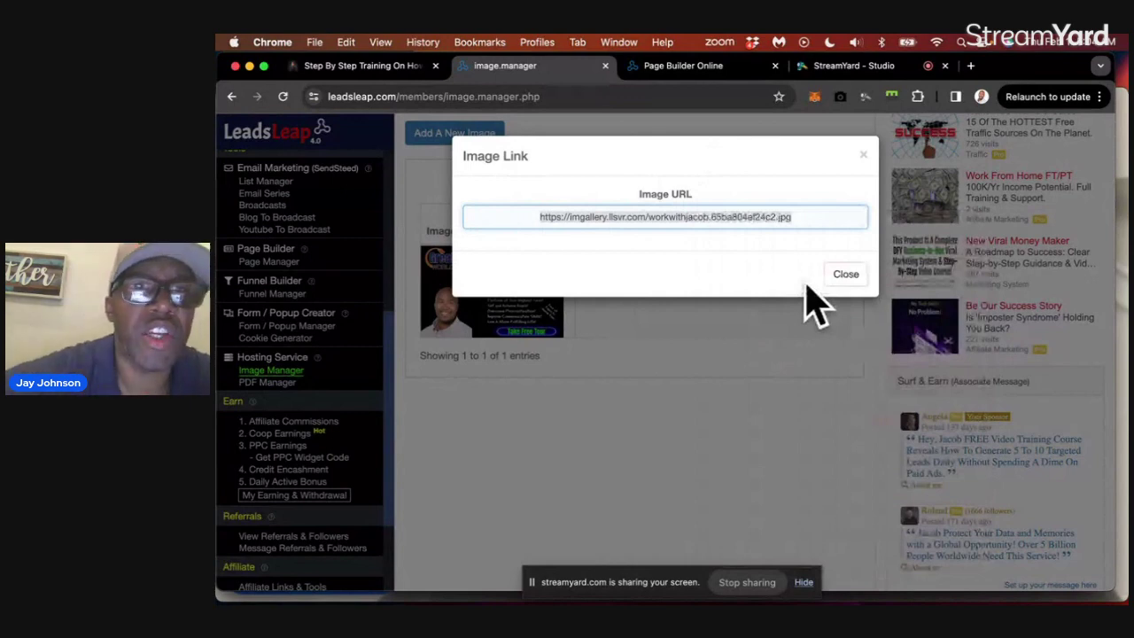
{"action": "left_click", "coordinate": [845, 274]}
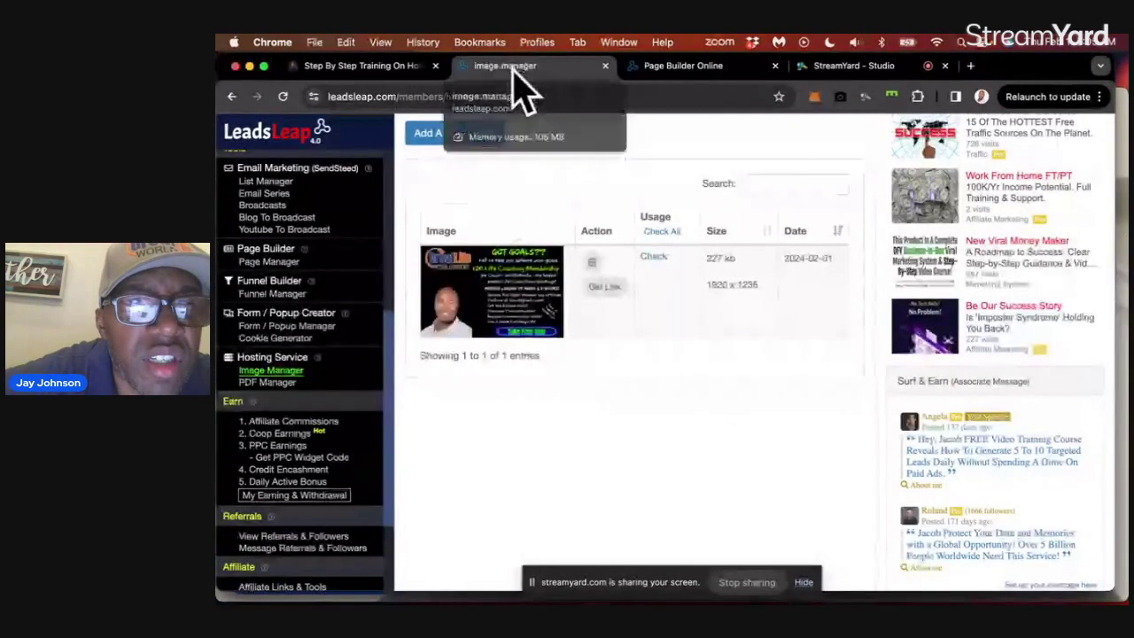
- Switch to the page editor, select the GreatLife banner image, and view the My Gallery choices for its Image URL
{"action": "left_click", "coordinate": [665, 69]}
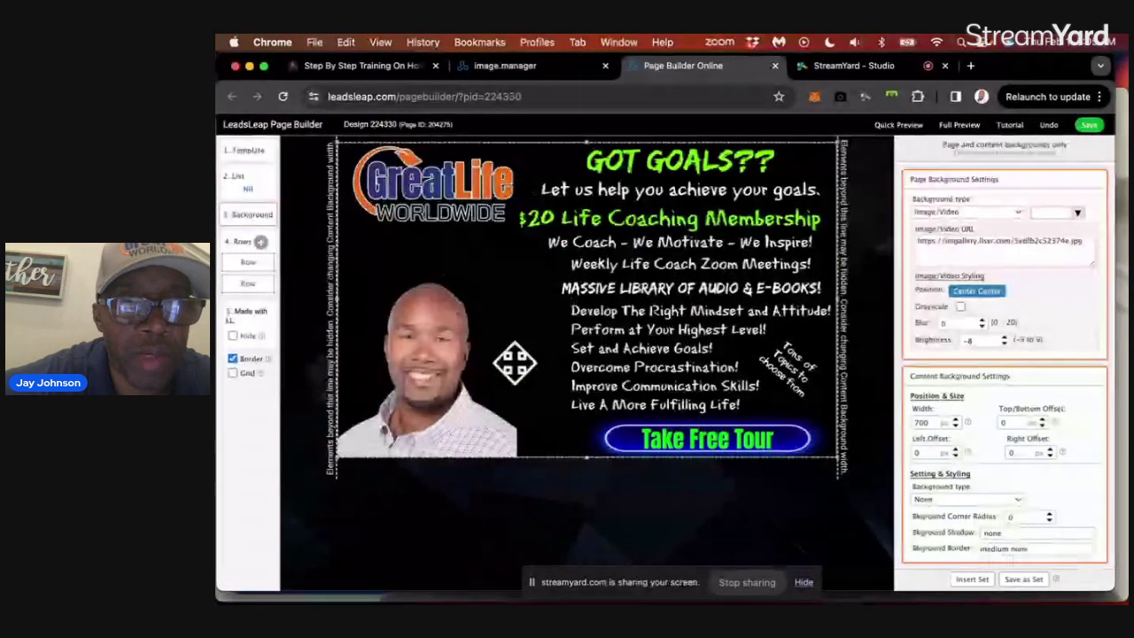
{"action": "left_click", "coordinate": [584, 332]}
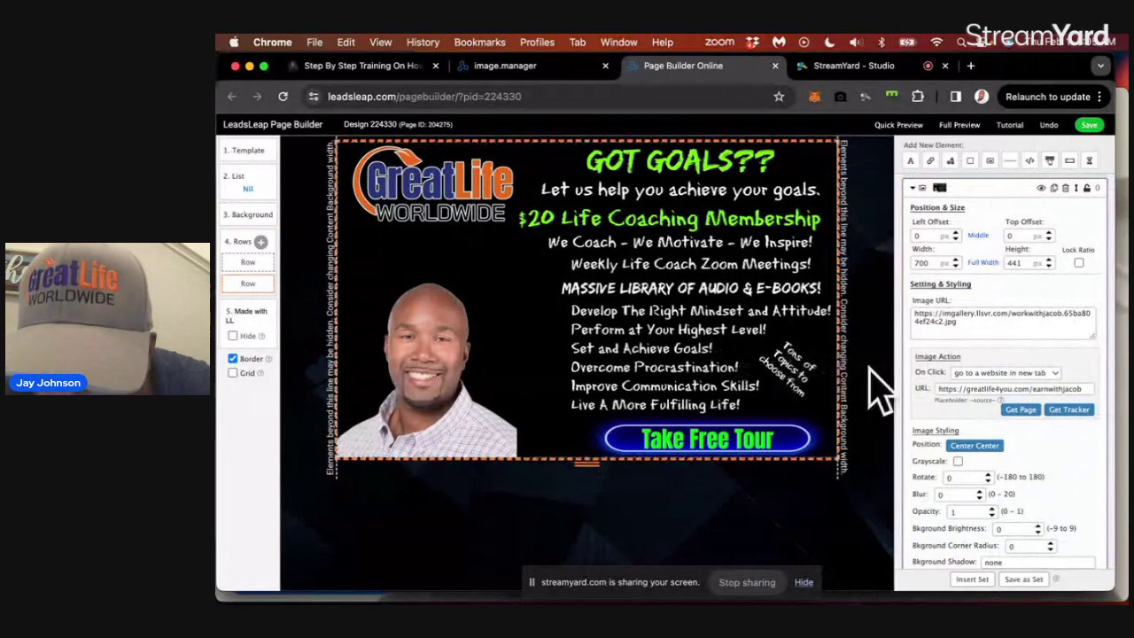
{"action": "scroll", "coordinate": [974, 381], "scroll_direction": "down", "scroll_amount": 2}
{"action": "scroll", "coordinate": [980, 384], "scroll_direction": "down", "scroll_amount": 1}
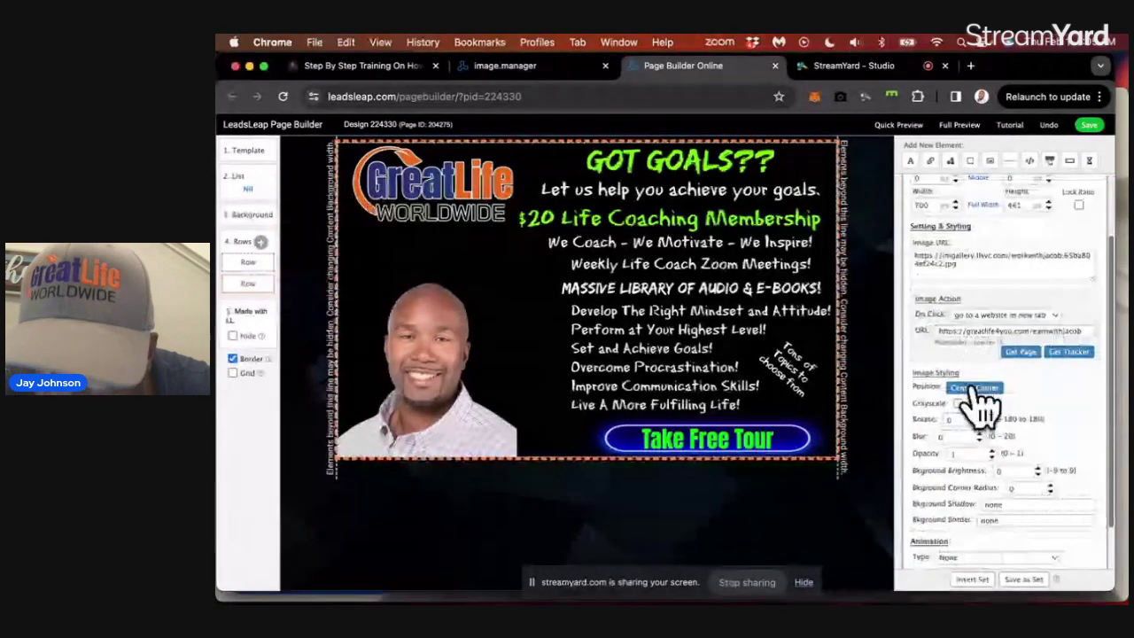
{"action": "scroll", "coordinate": [982, 404], "scroll_direction": "up", "scroll_amount": 3}
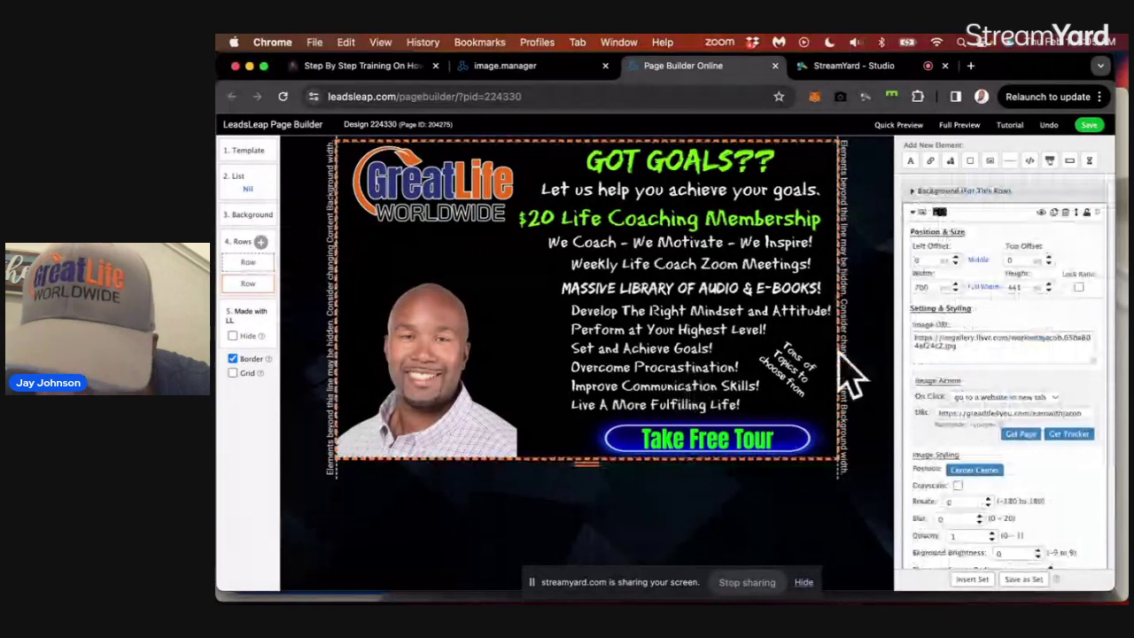
{"action": "left_click", "coordinate": [977, 351]}
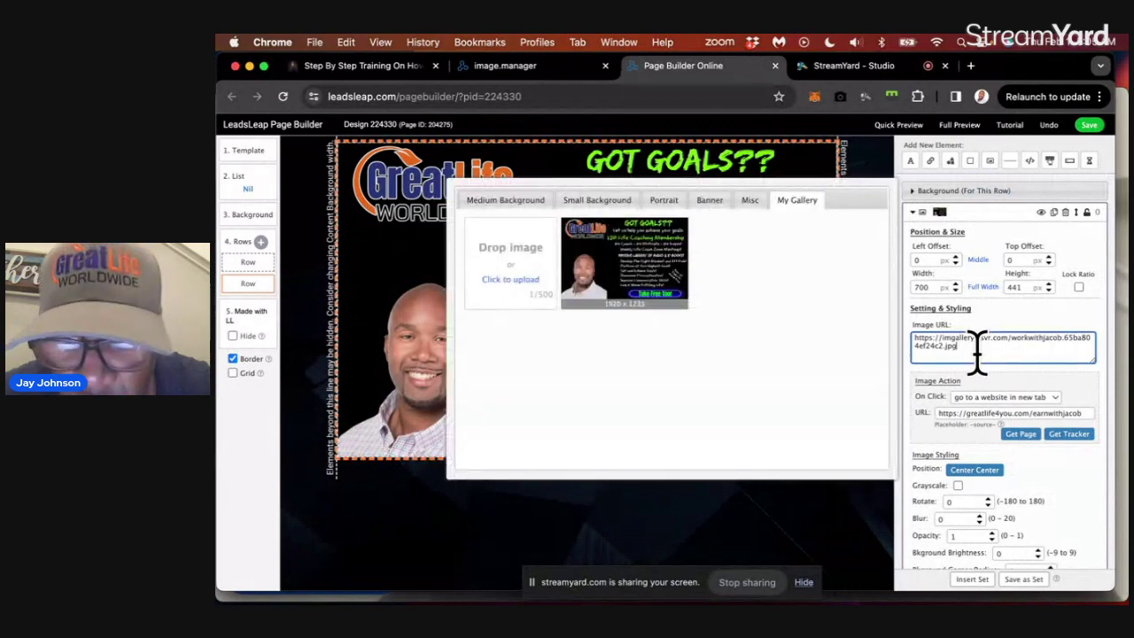
{"action": "left_click", "coordinate": [831, 519]}
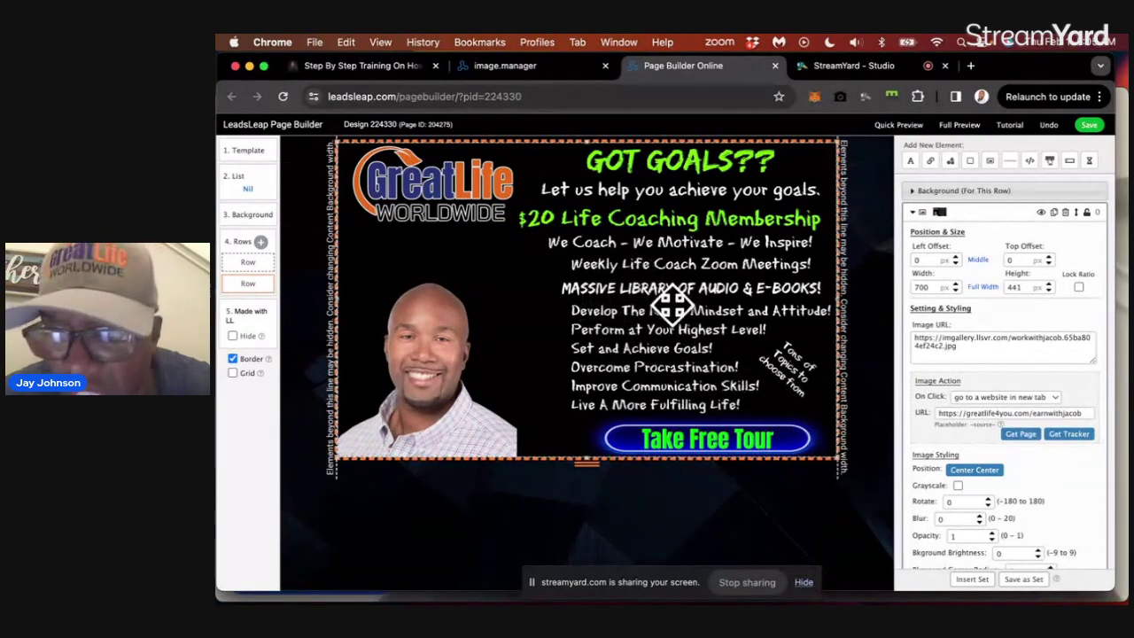
- Examine the banner's Image URL and Image Action settings, including the On Click option and the destination URL
{"action": "scroll", "coordinate": [965, 349], "scroll_direction": "down", "scroll_amount": 1}
{"action": "scroll", "coordinate": [966, 350], "scroll_direction": "down", "scroll_amount": 3}
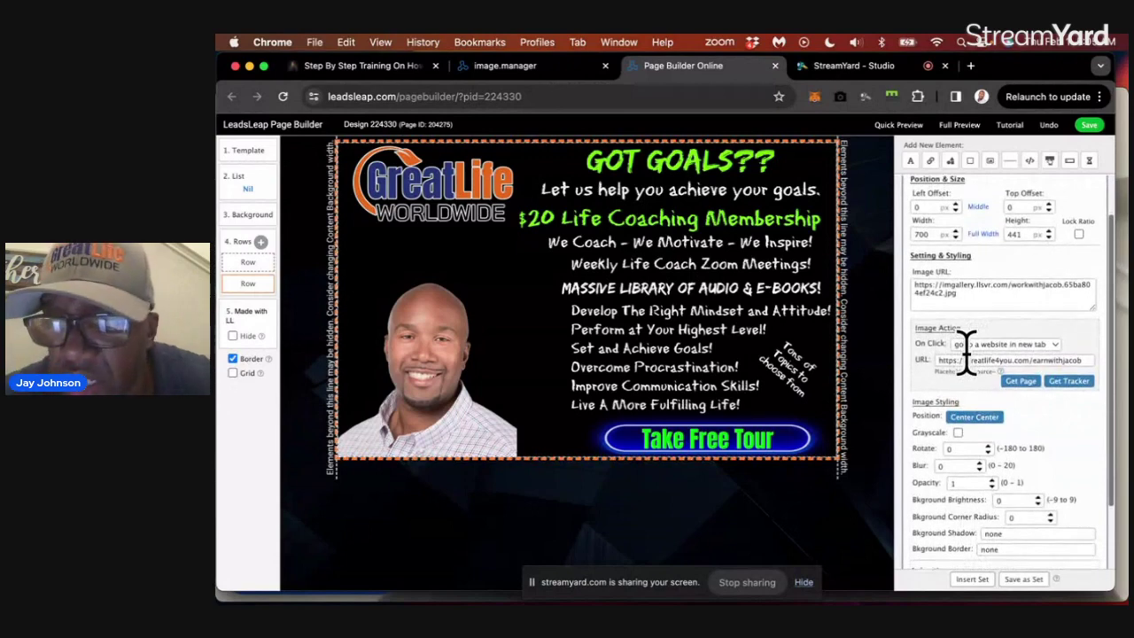
{"action": "scroll", "coordinate": [975, 381], "scroll_direction": "down", "scroll_amount": 2}
{"action": "scroll", "coordinate": [987, 425], "scroll_direction": "up", "scroll_amount": 3}
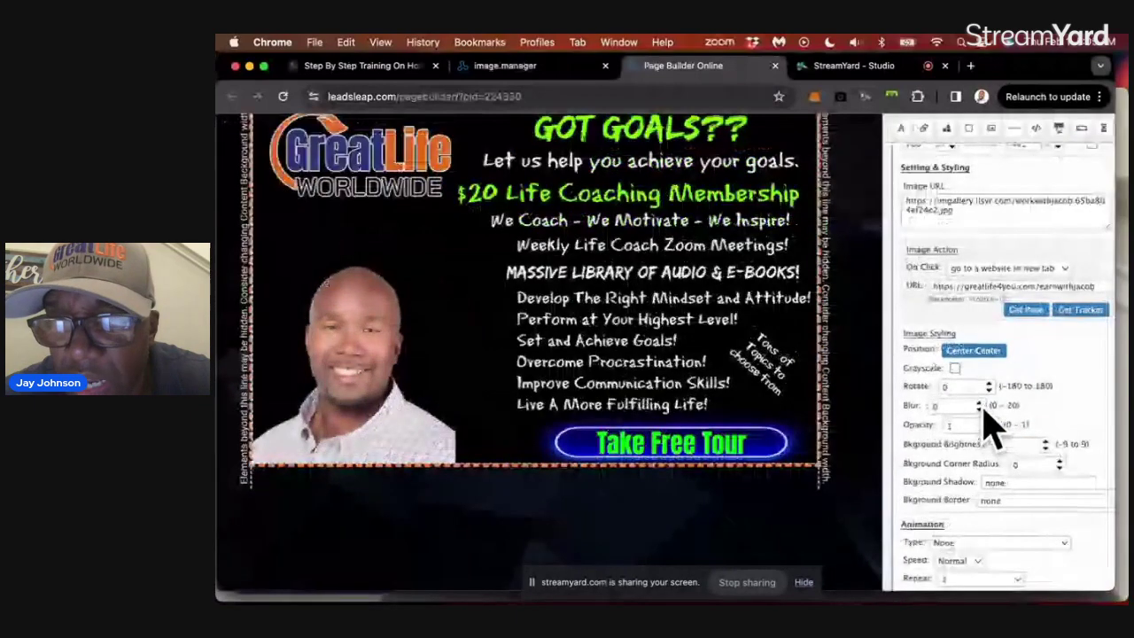
{"action": "scroll", "coordinate": [992, 430], "scroll_direction": "up", "scroll_amount": 2}
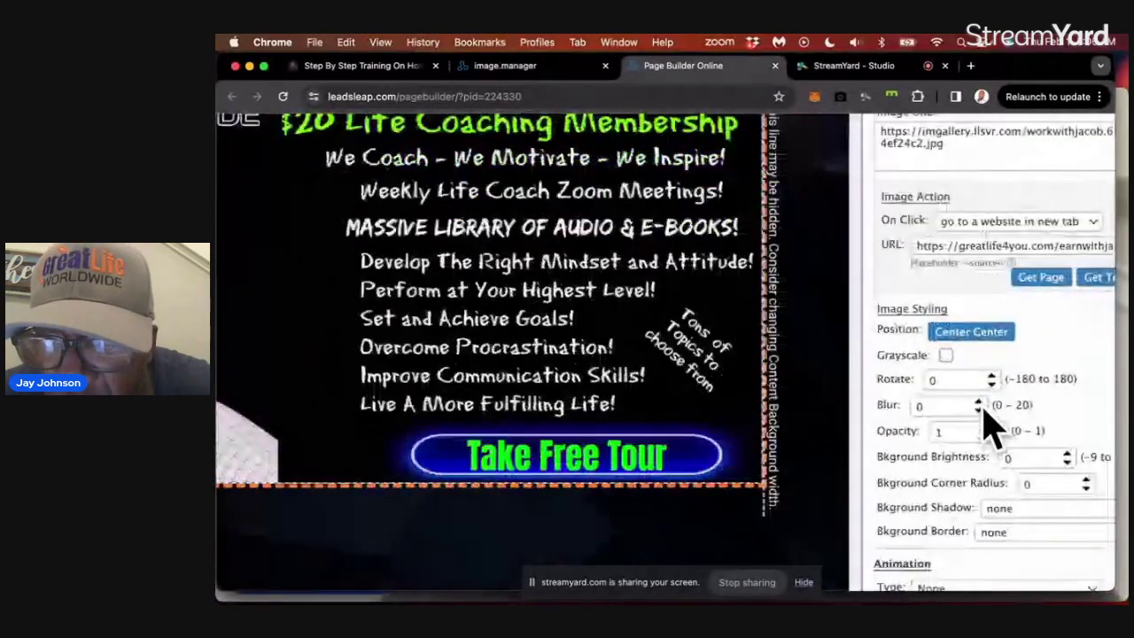
{"action": "scroll", "coordinate": [990, 425], "scroll_direction": "up", "scroll_amount": 2}
{"action": "scroll", "coordinate": [990, 427], "scroll_direction": "up", "scroll_amount": 5}
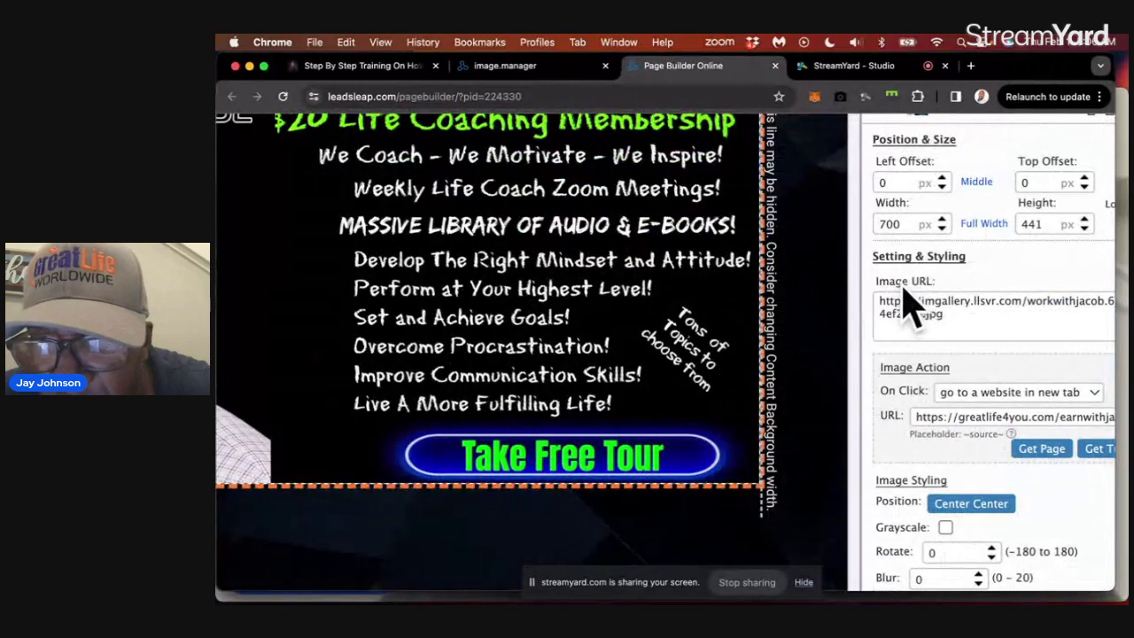
{"action": "scroll", "coordinate": [937, 380], "scroll_direction": "down", "scroll_amount": 1}
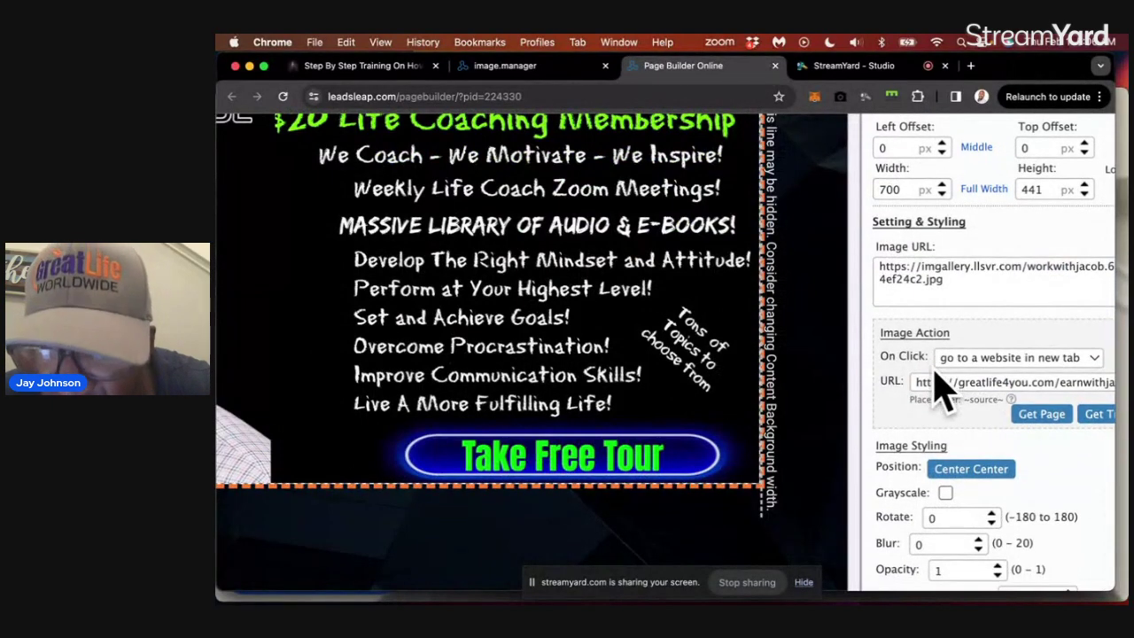
{"action": "scroll", "coordinate": [939, 372], "scroll_direction": "down", "scroll_amount": 1}
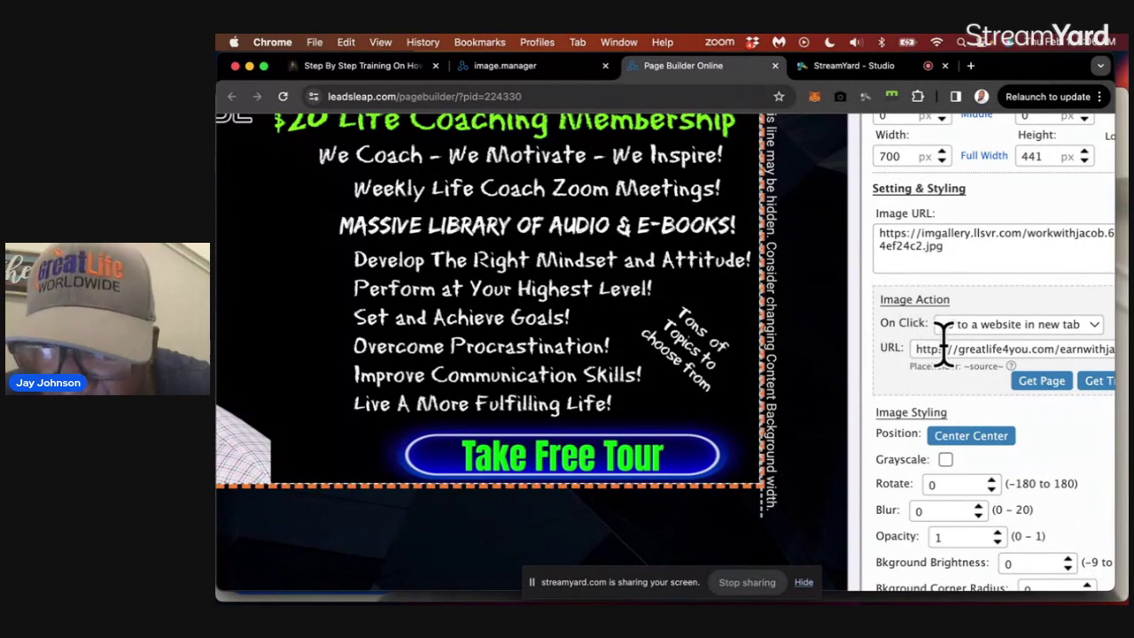
{"action": "scroll", "coordinate": [943, 341], "scroll_direction": "down", "scroll_amount": 1}
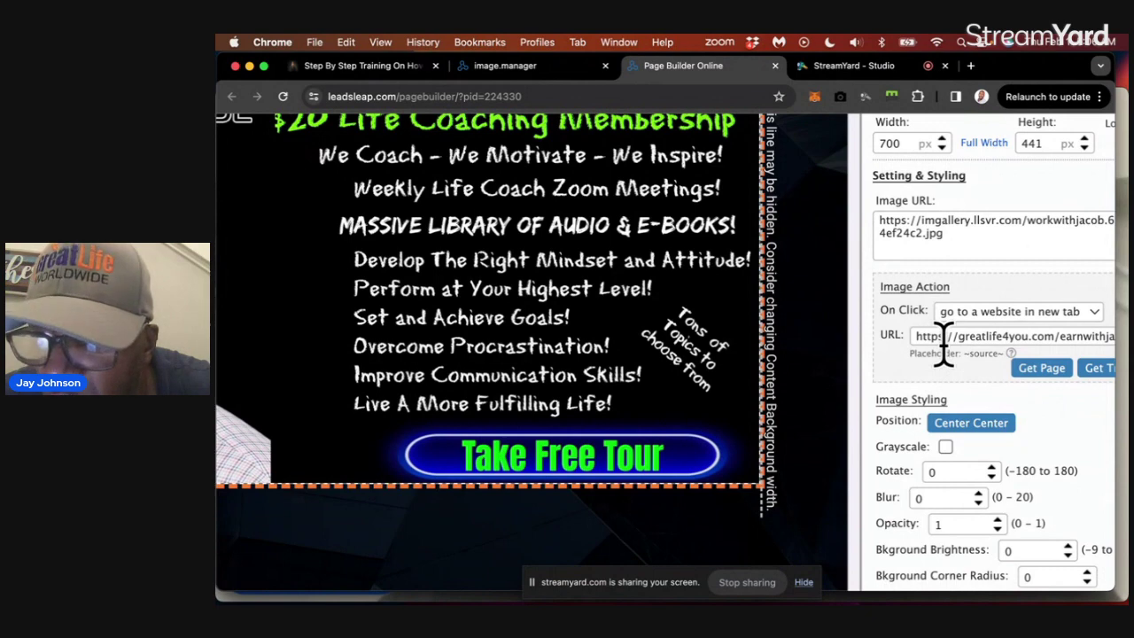
{"action": "scroll", "coordinate": [943, 341], "scroll_direction": "down", "scroll_amount": 1}
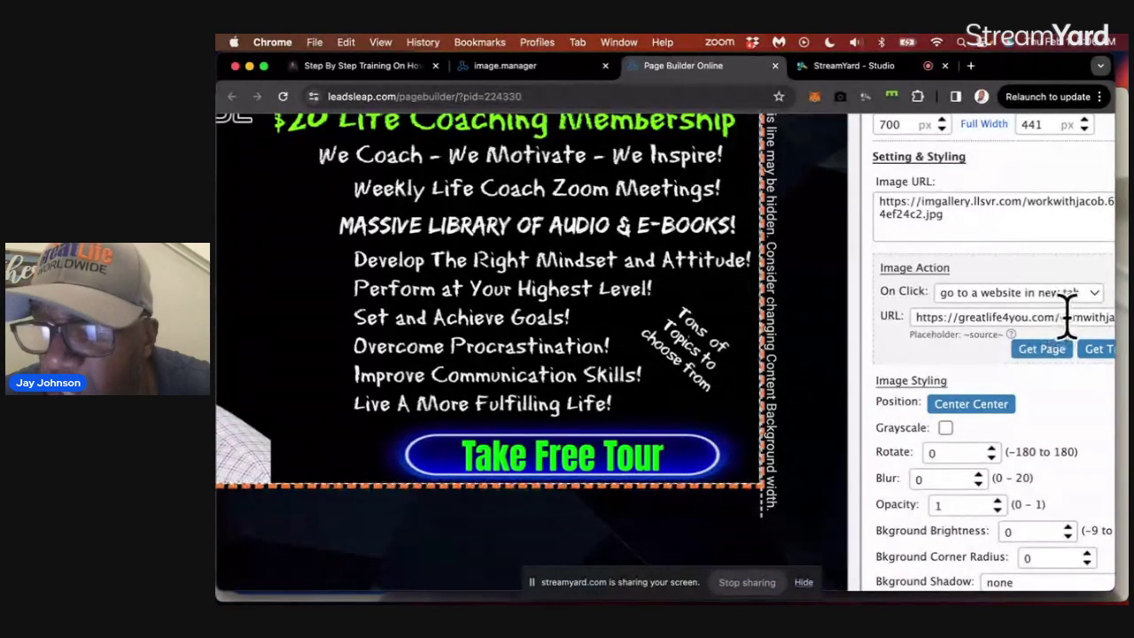
{"action": "scroll", "coordinate": [1063, 317], "scroll_direction": "right", "scroll_amount": 2}
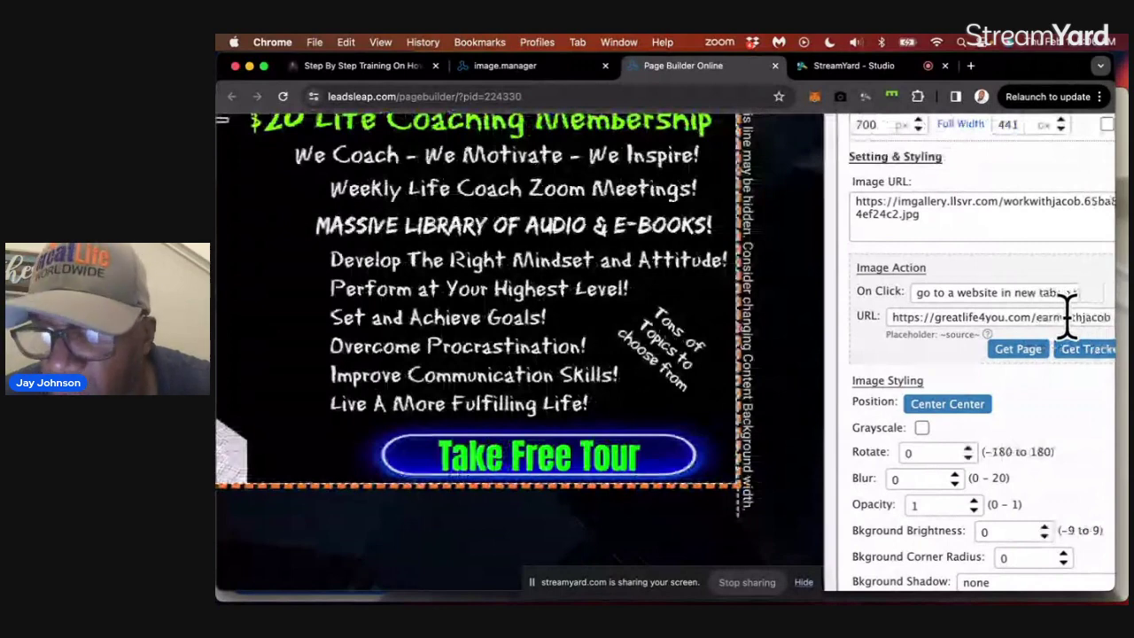
{"action": "scroll", "coordinate": [1070, 314], "scroll_direction": "right", "scroll_amount": 4}
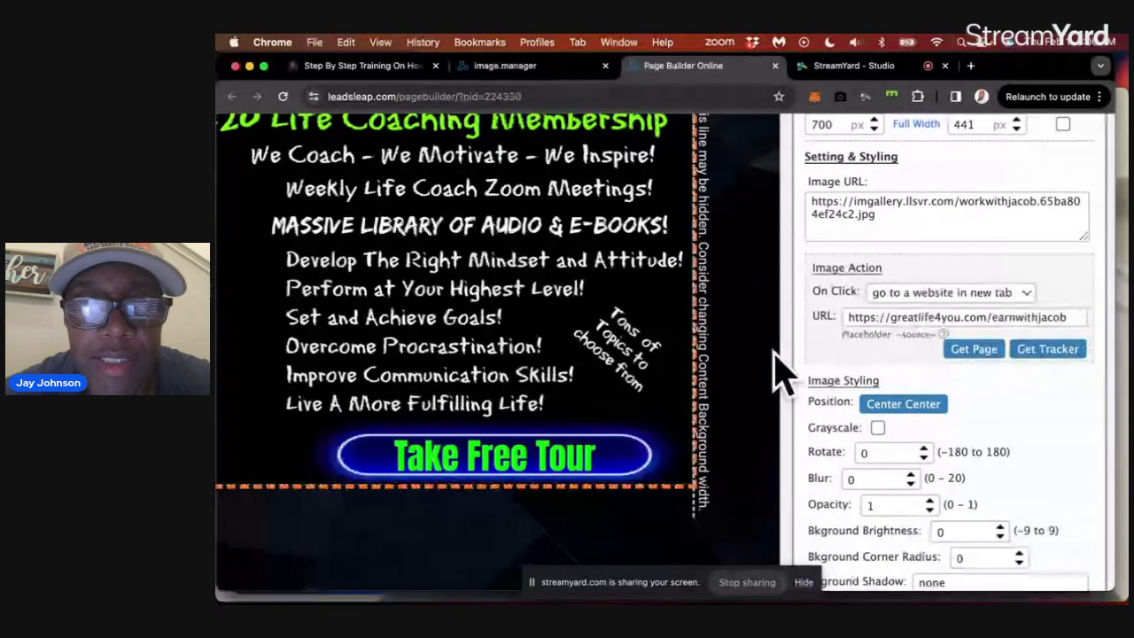
- Save the page design with the linked GreatLife banner
{"action": "scroll", "coordinate": [780, 370], "scroll_direction": "left", "scroll_amount": 2}
{"action": "scroll", "coordinate": [779, 370], "scroll_direction": "down", "scroll_amount": 3, "text": "ctrl"}
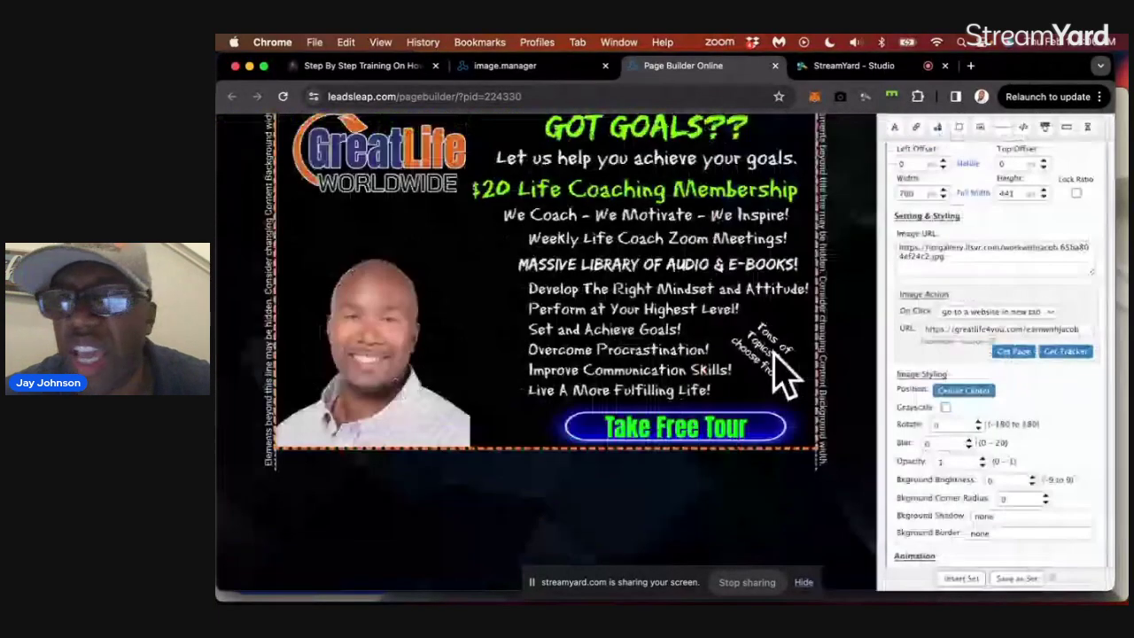
{"action": "scroll", "coordinate": [779, 371], "scroll_direction": "down", "scroll_amount": 2, "text": "ctrl"}
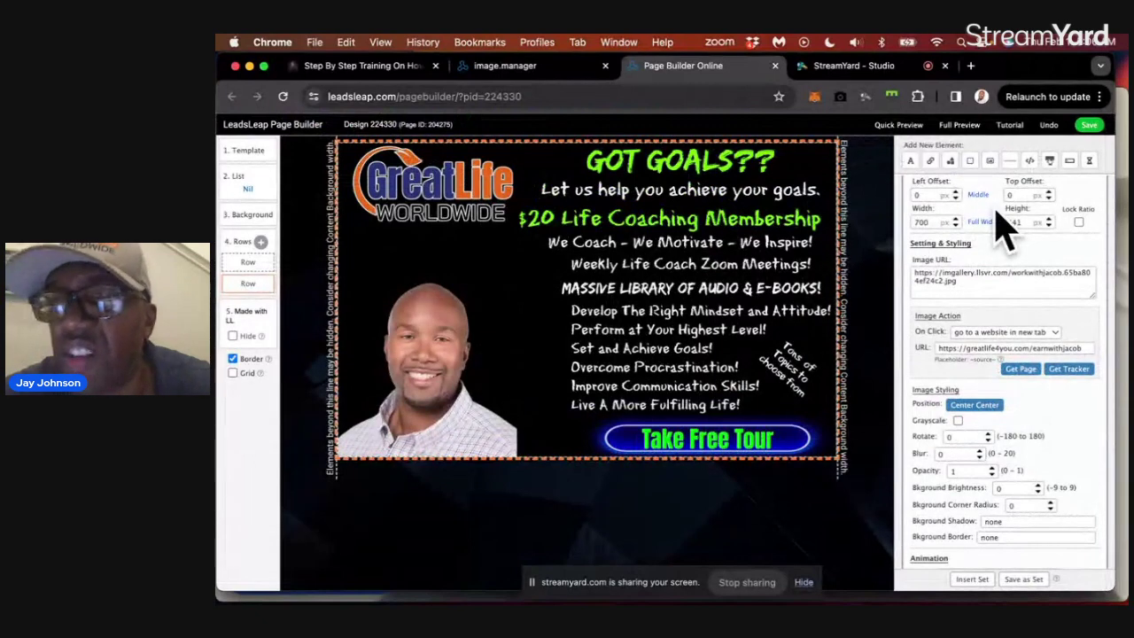
{"action": "left_click", "coordinate": [1089, 125]}
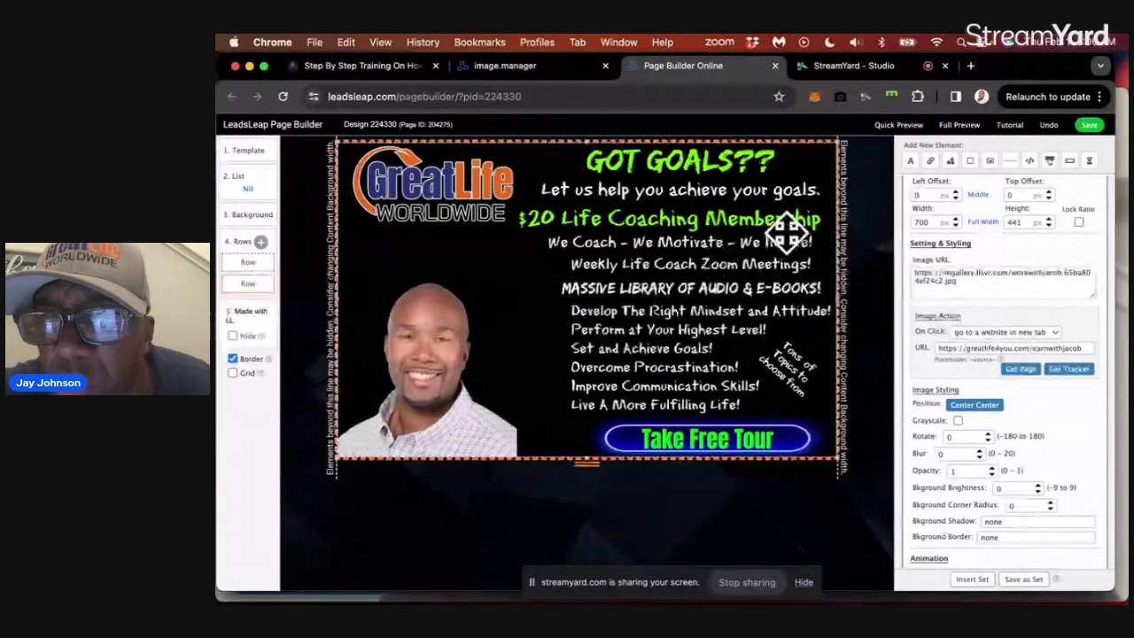
- Open the full preview of the page and test the GreatLife banner by following its link to the capture page
{"action": "left_click", "coordinate": [961, 125]}
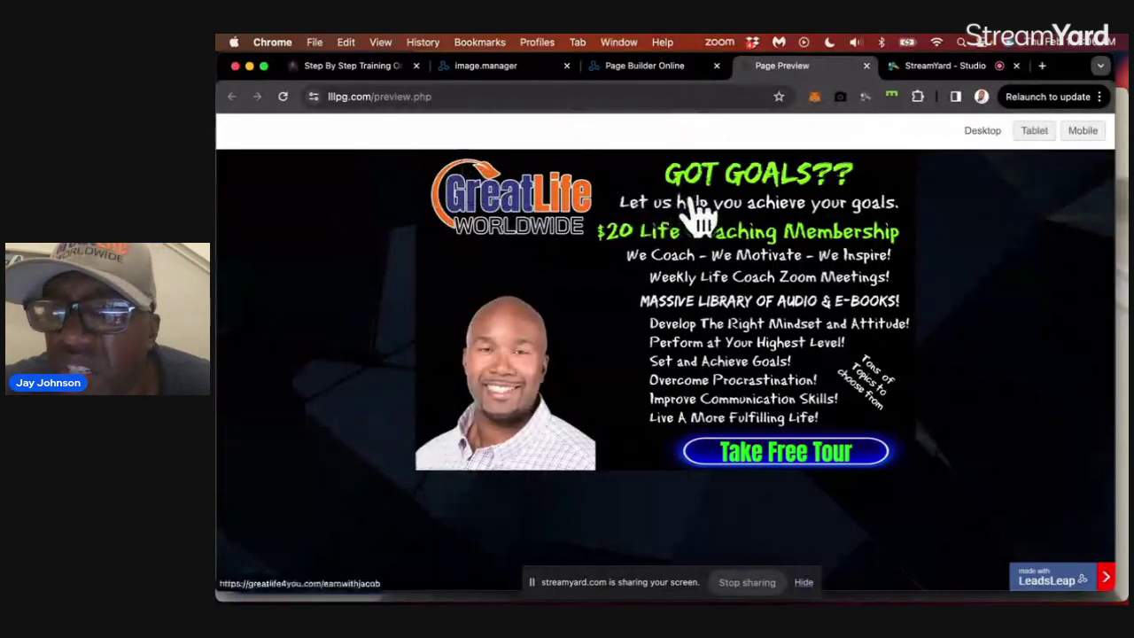
{"action": "left_click", "coordinate": [803, 474]}
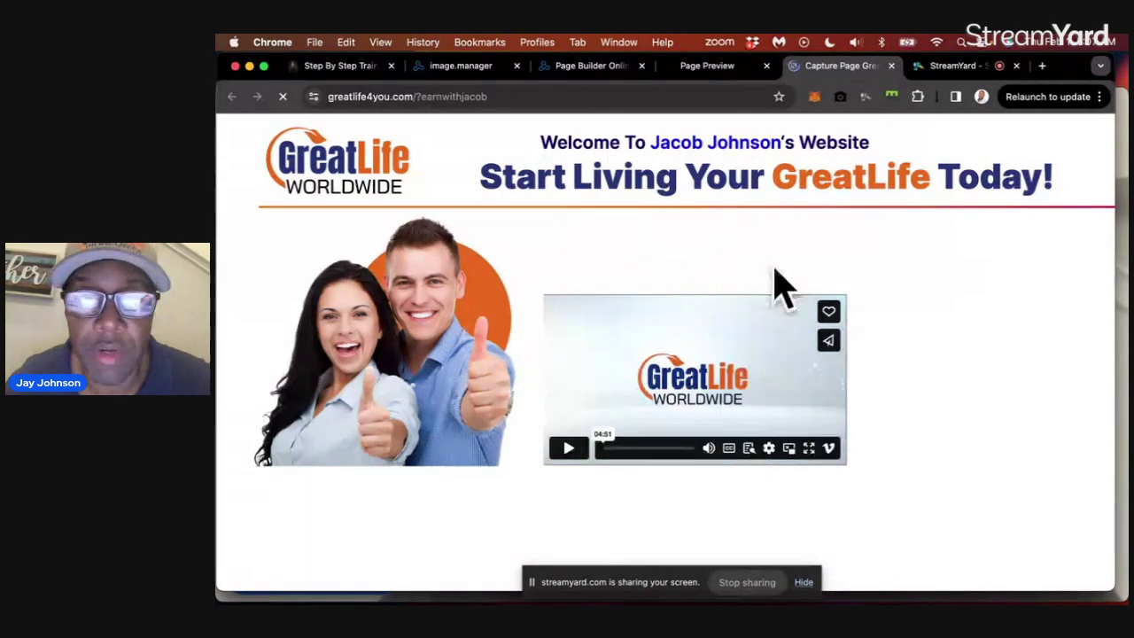
{"action": "left_click", "coordinate": [341, 66]}
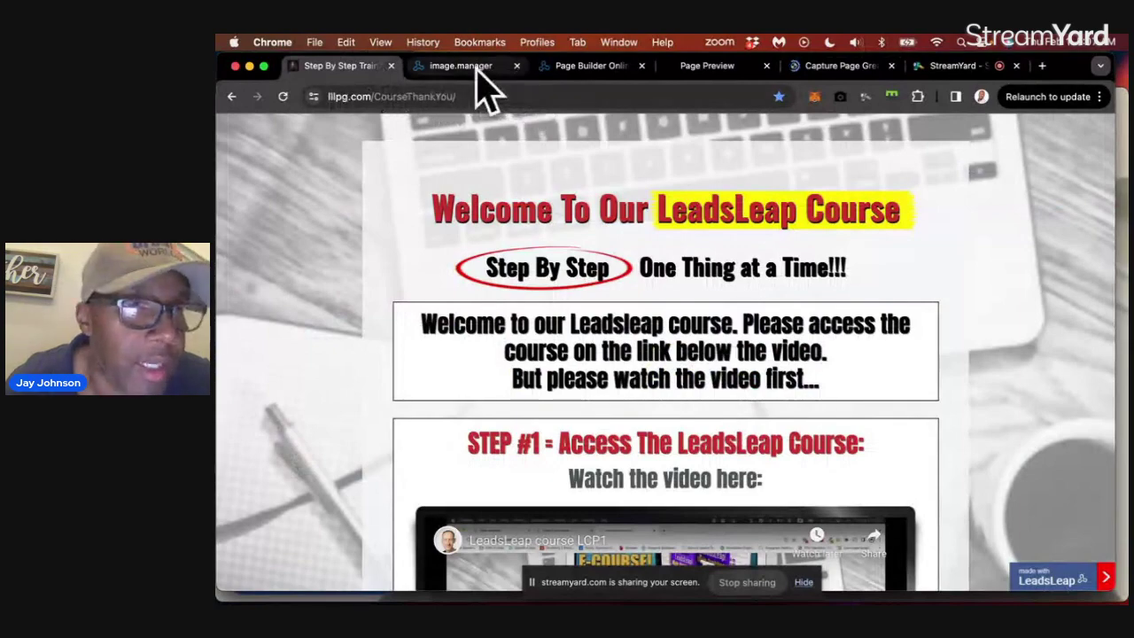
{"action": "left_click", "coordinate": [483, 86]}
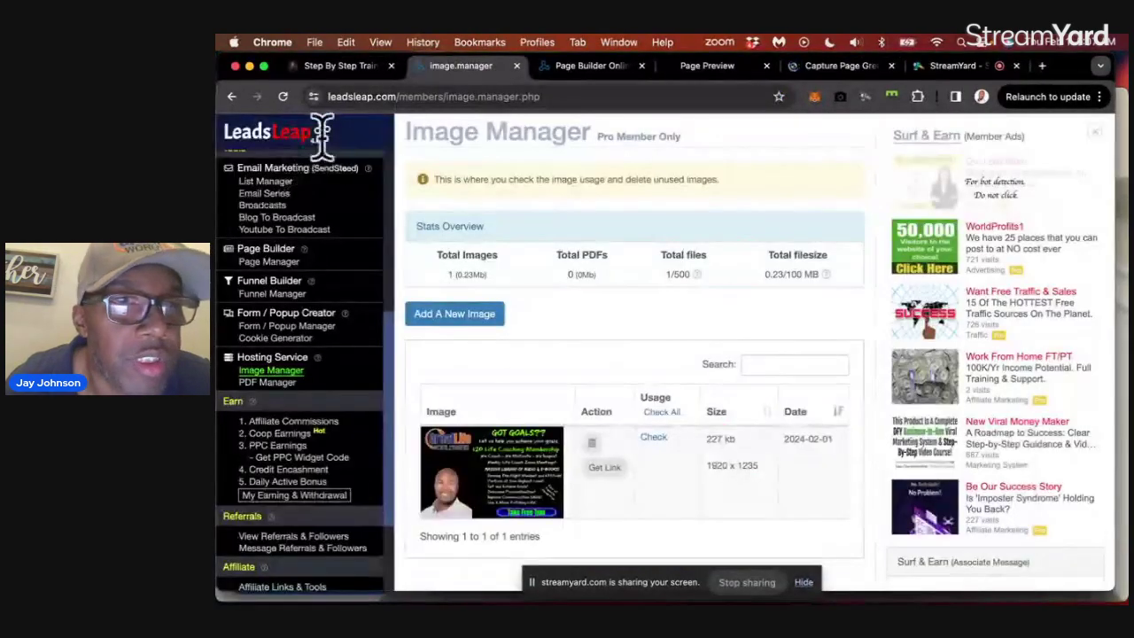
{"action": "left_click", "coordinate": [589, 69]}
{"action": "left_click", "coordinate": [691, 64]}
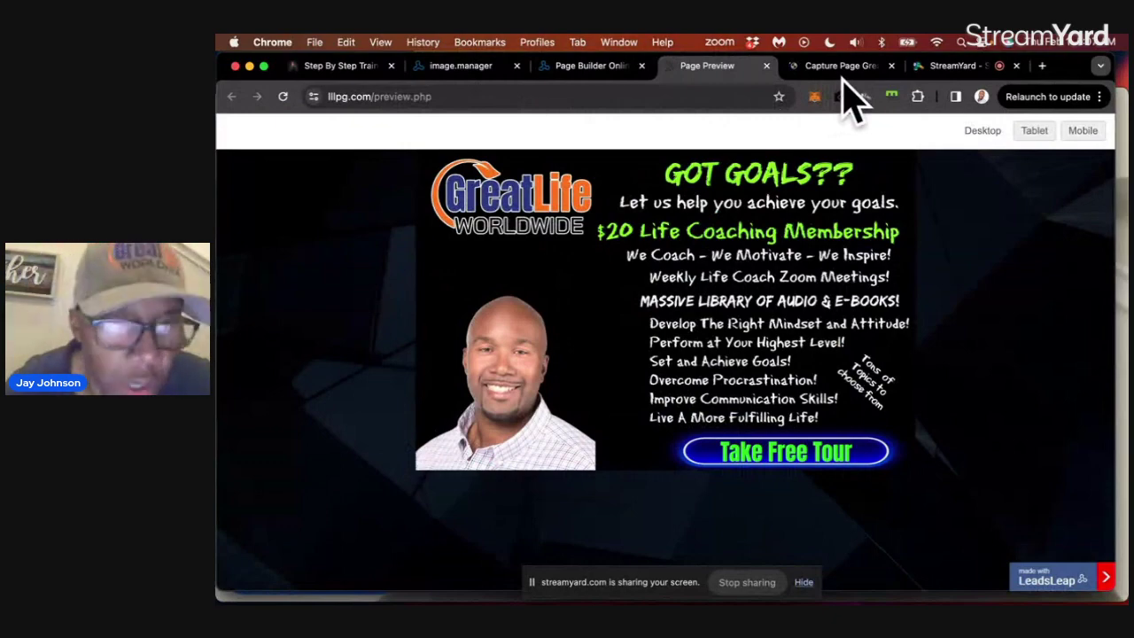
{"action": "left_click", "coordinate": [840, 67]}
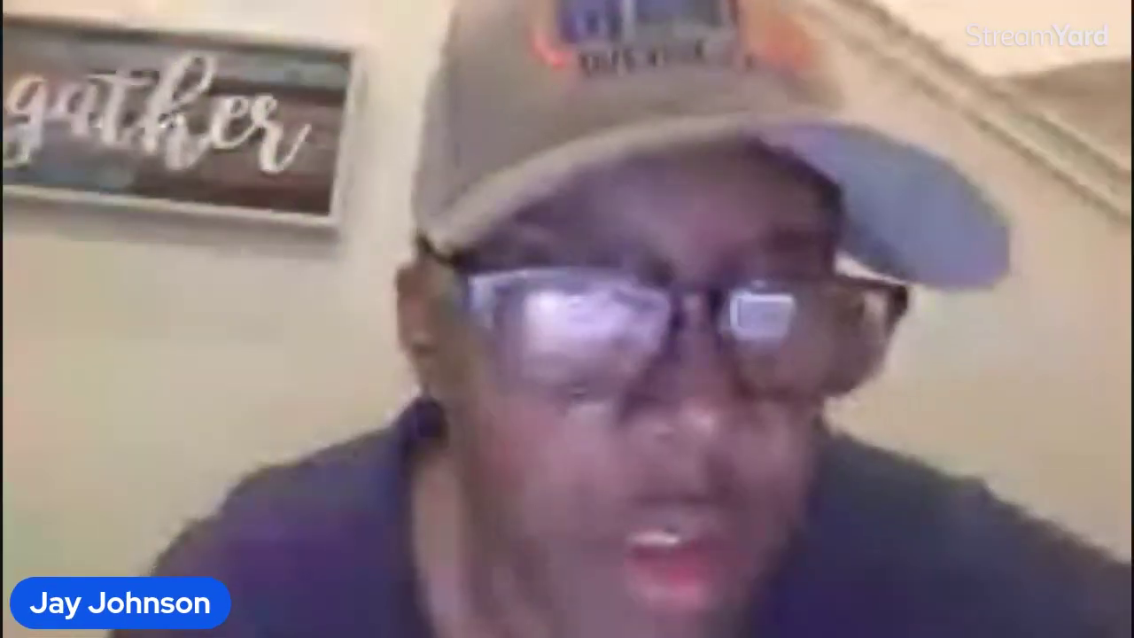